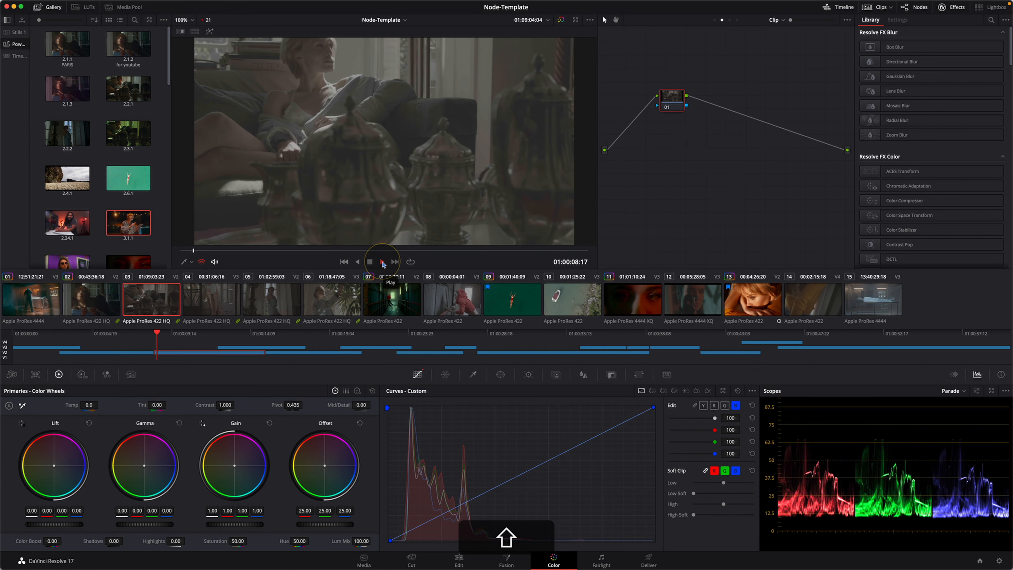
- Stop playback and look over clips 09 and 08 on the timeline
left_click(370, 261)
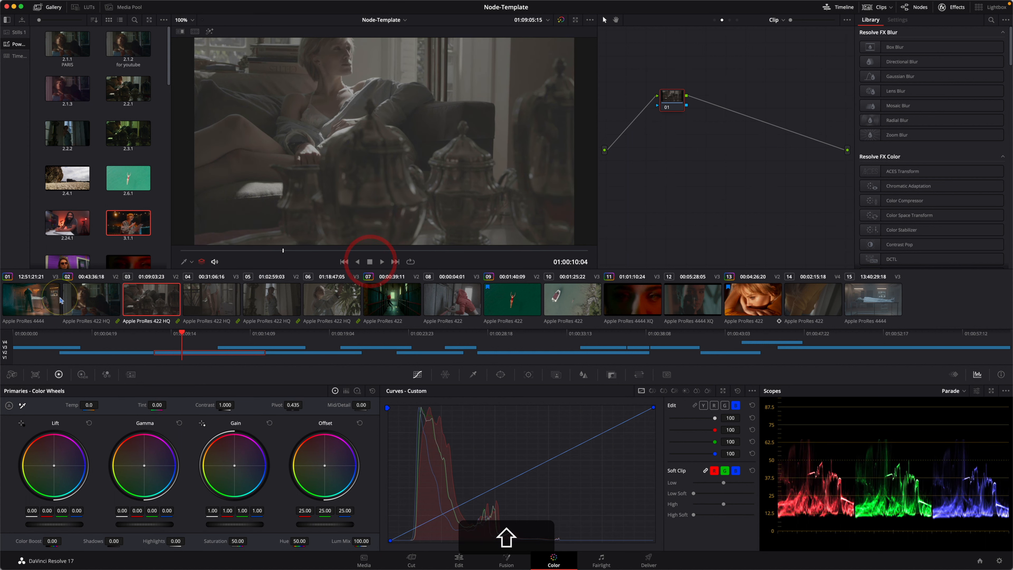
left_click(17, 291)
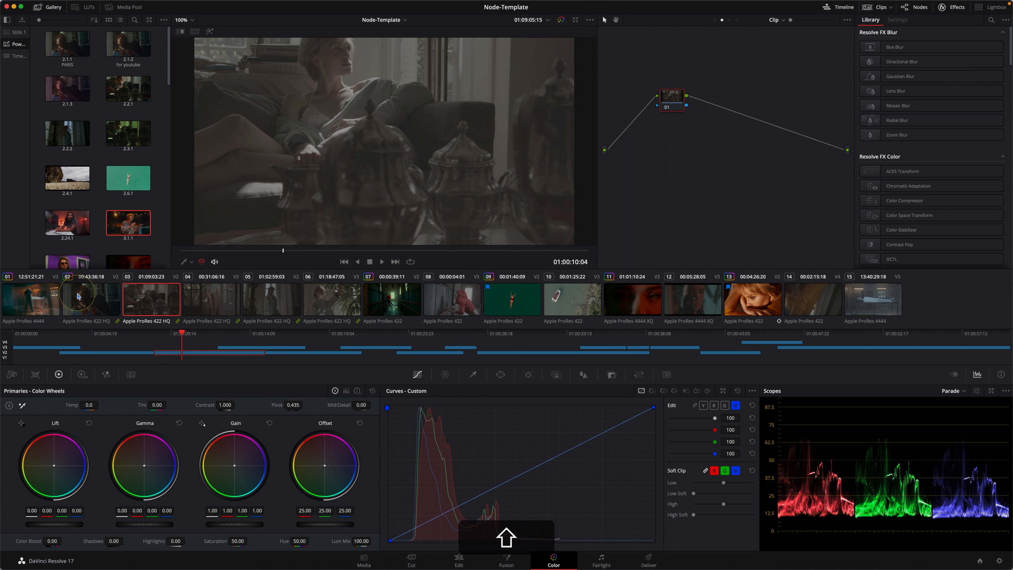
left_click(509, 294)
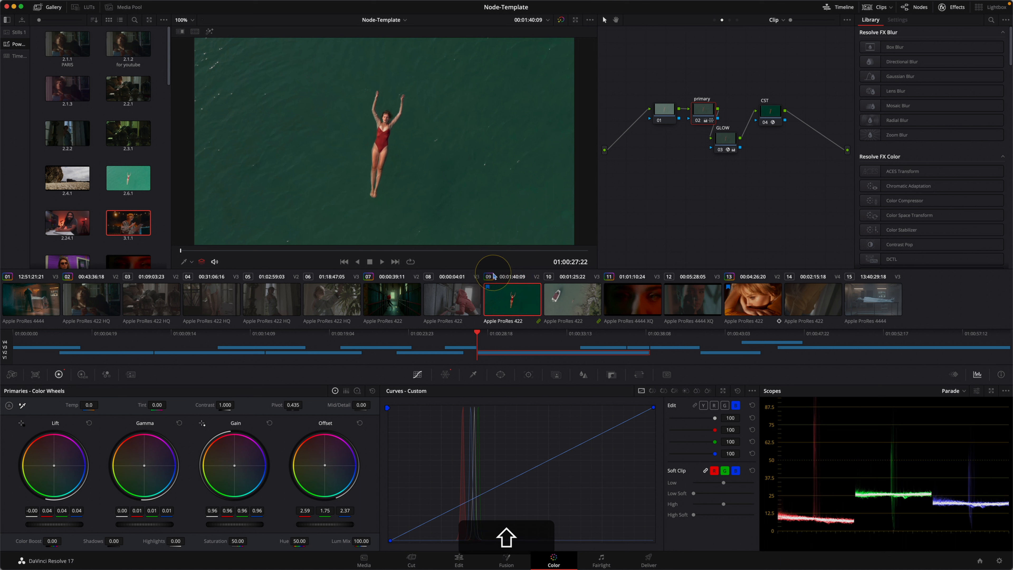
left_click(454, 301)
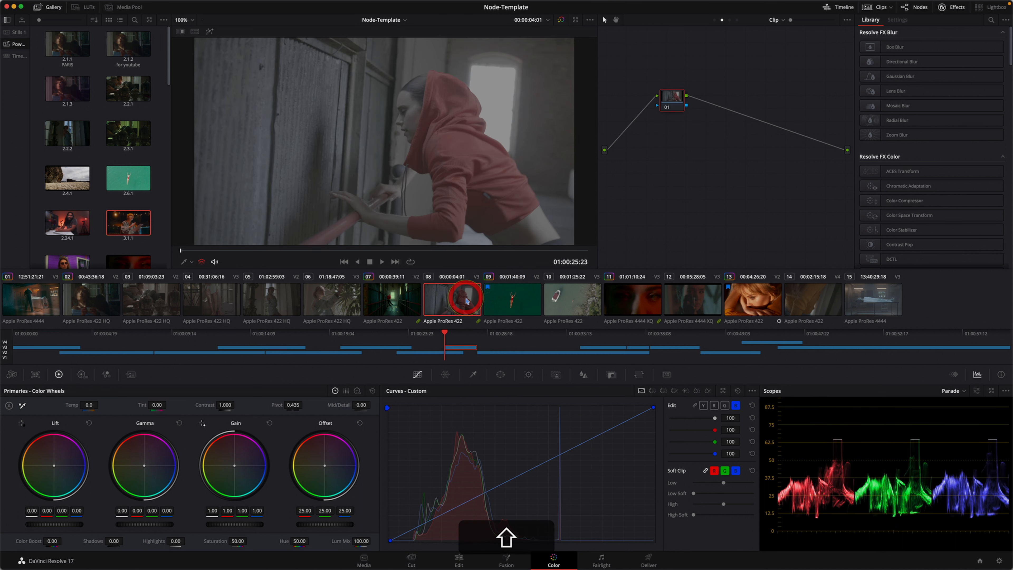
- Play clip 02 and compare its image with all grades bypassed and enabled
left_click(98, 302)
left_click(382, 262)
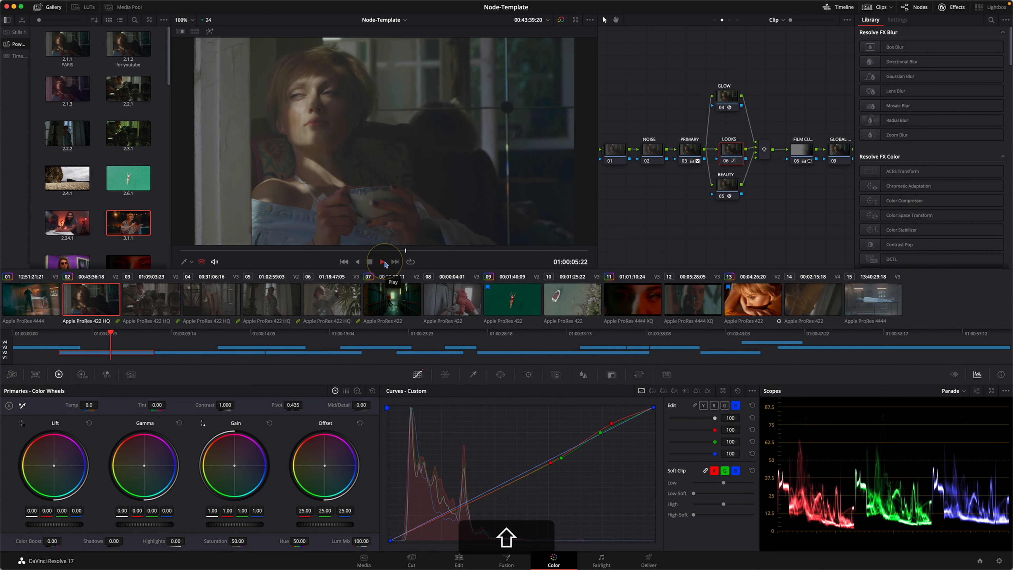
key("shift+space")
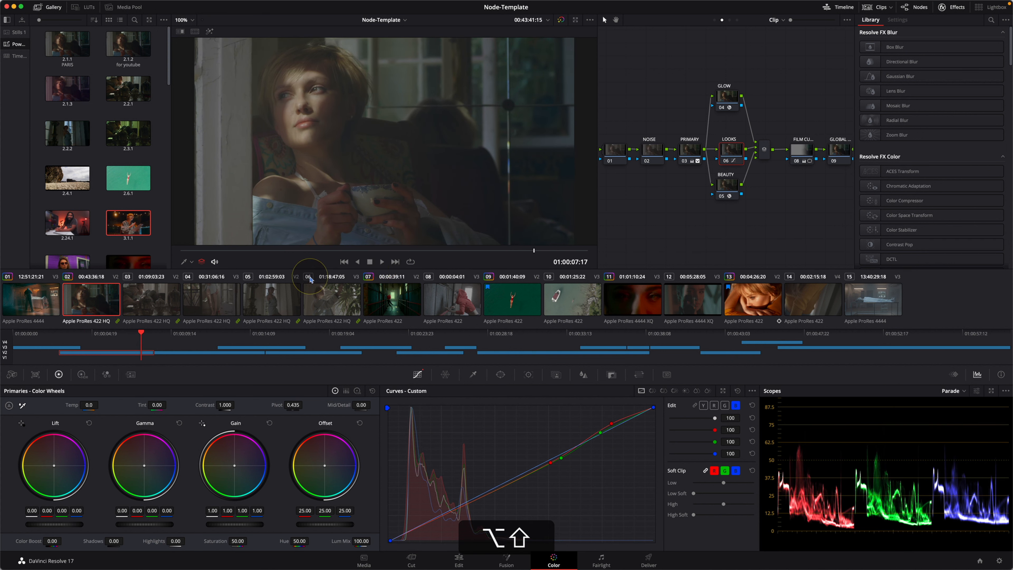
key("alt+shift+d")
key("alt+shift+d")
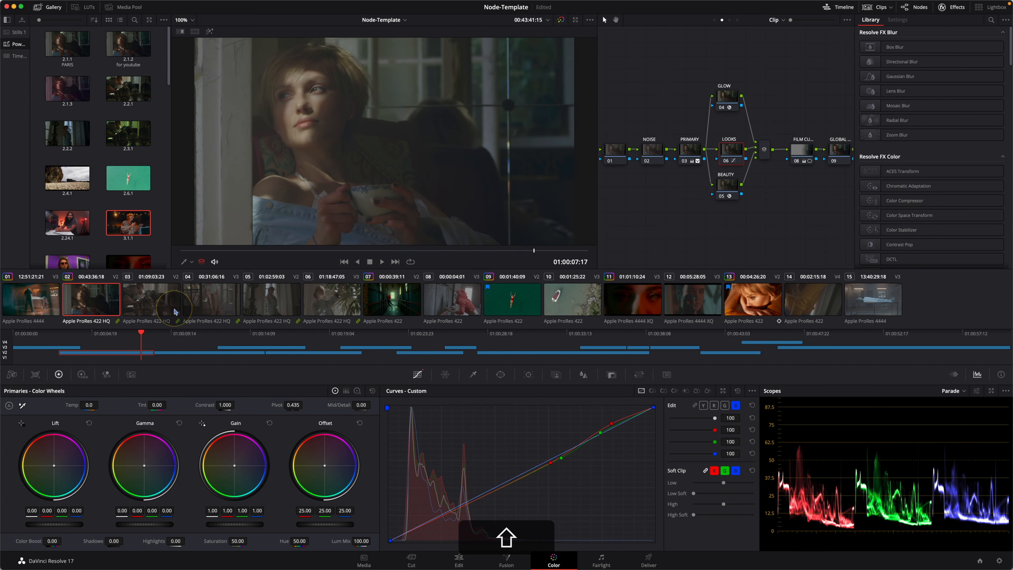
left_click(105, 304)
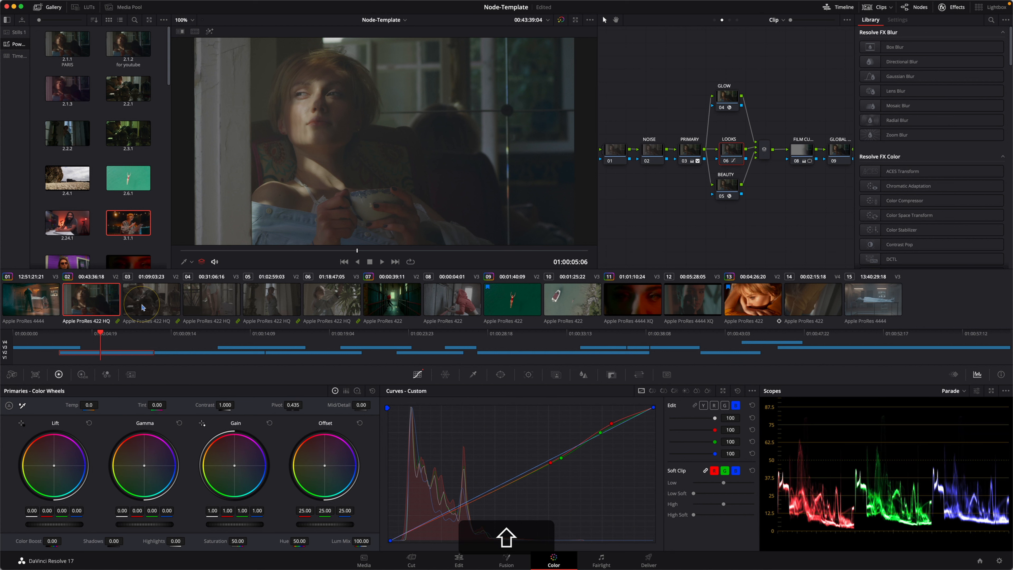
left_click(96, 305)
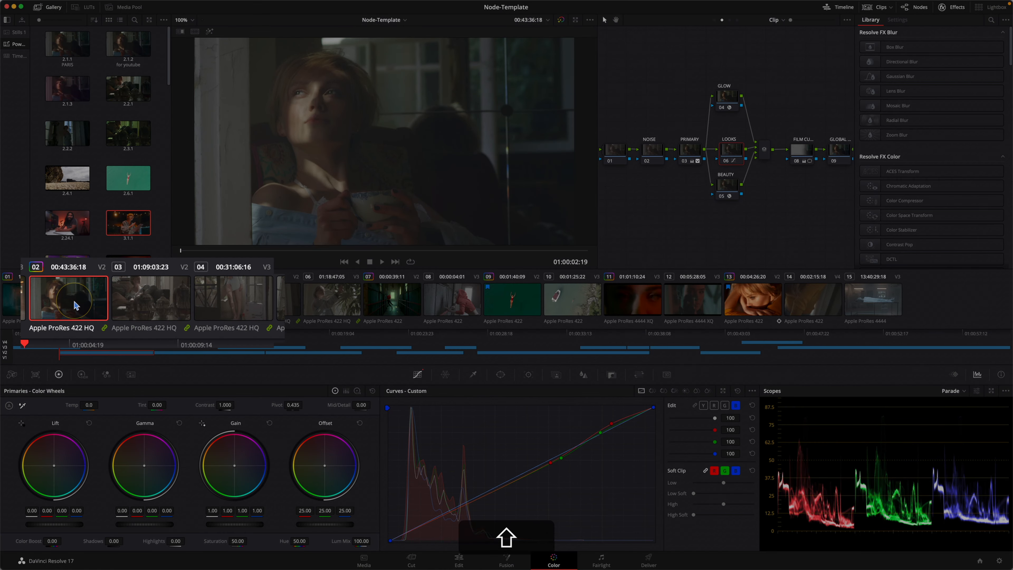
- Apply the complete grade of clip 02 to clip 03
left_click(132, 300)
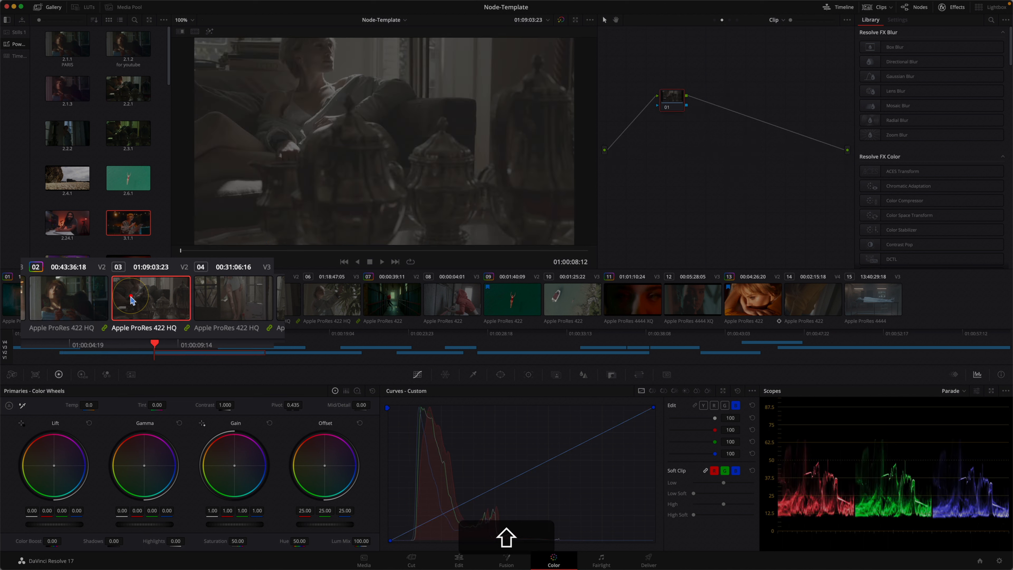
right_click(62, 300)
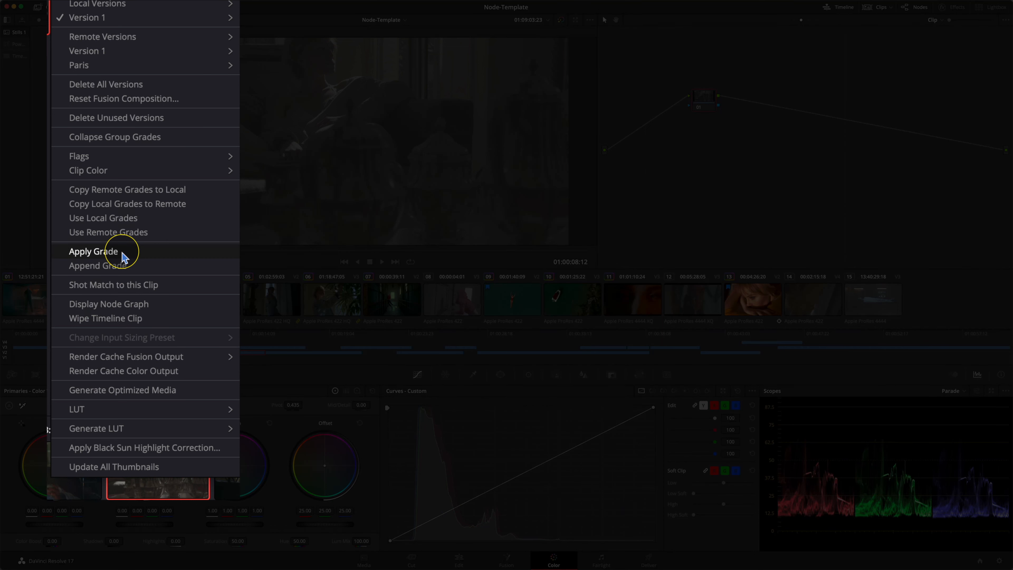
left_click(93, 251)
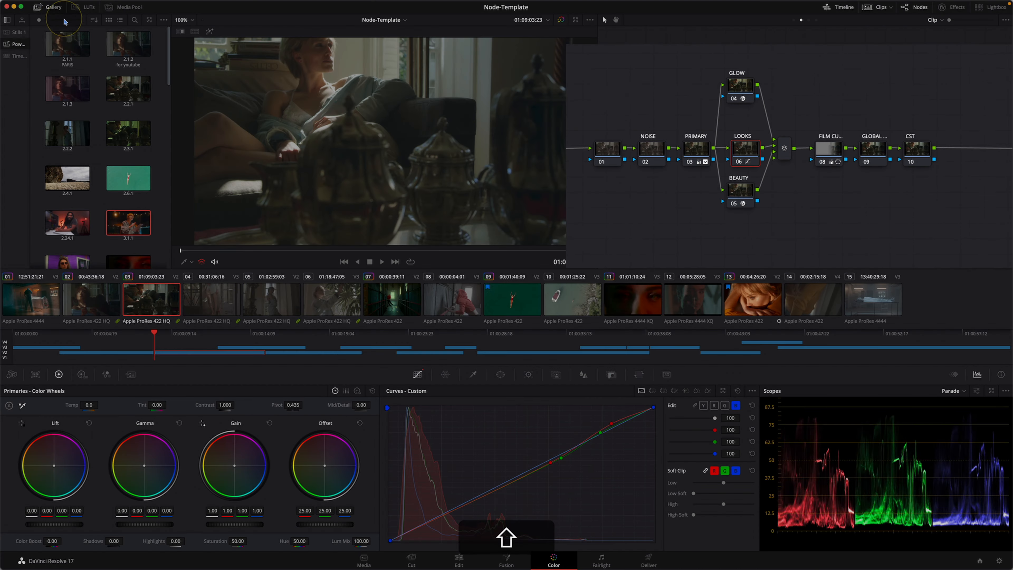
- Hide the gallery and play through the graded clip 03 and the ungraded clip 04
left_click(54, 7)
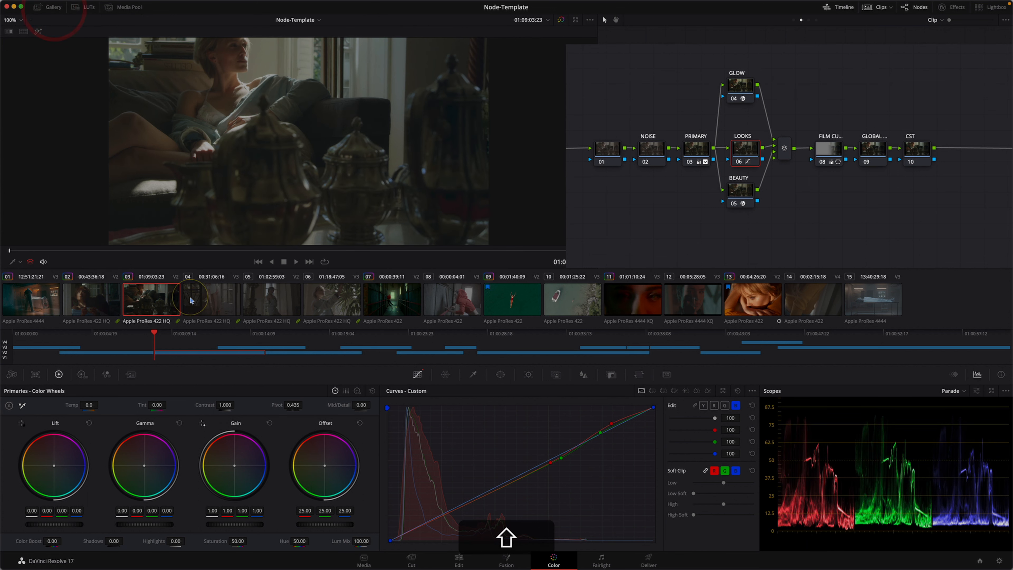
left_click(298, 262)
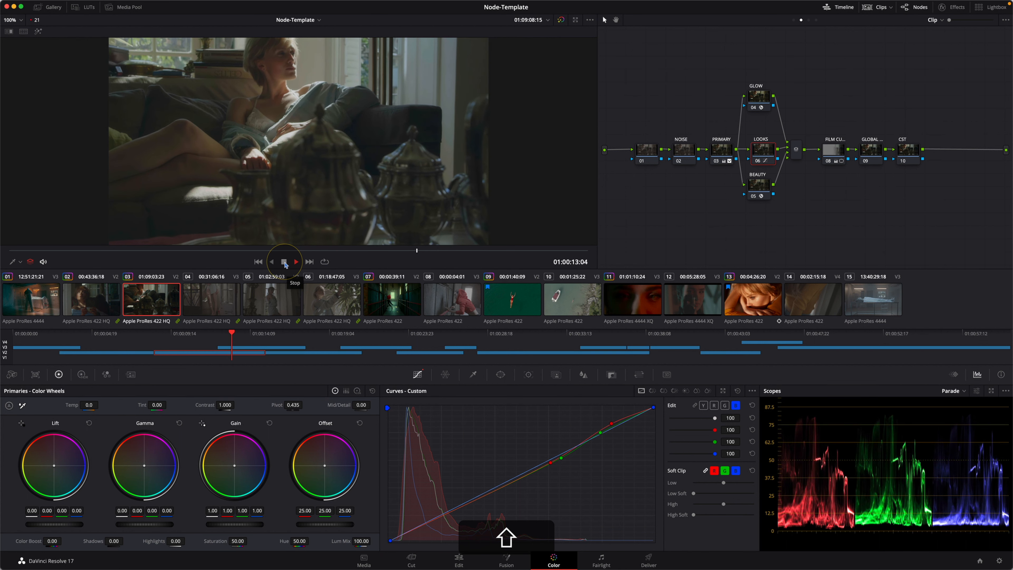
left_click(284, 262)
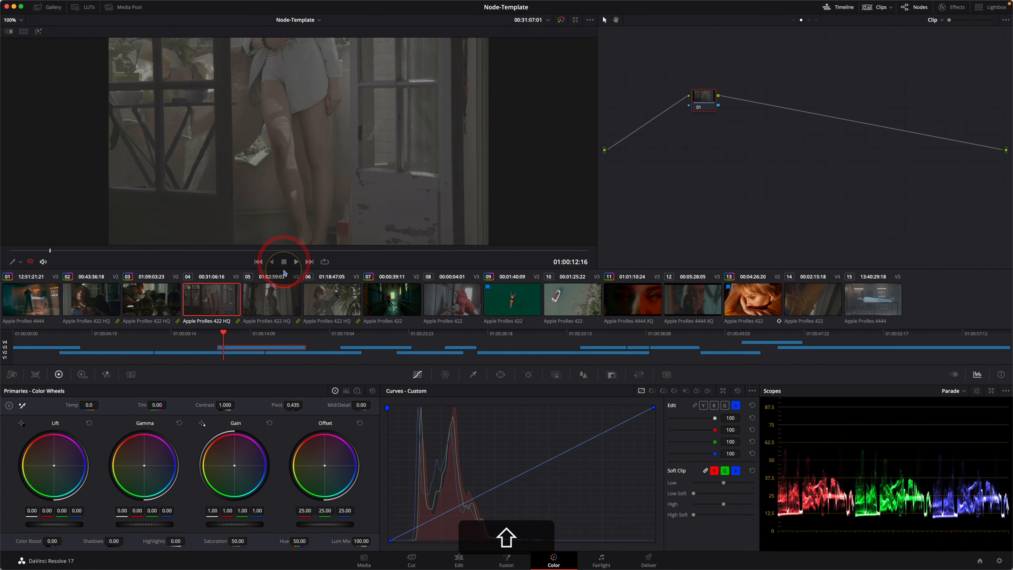
left_click(296, 262)
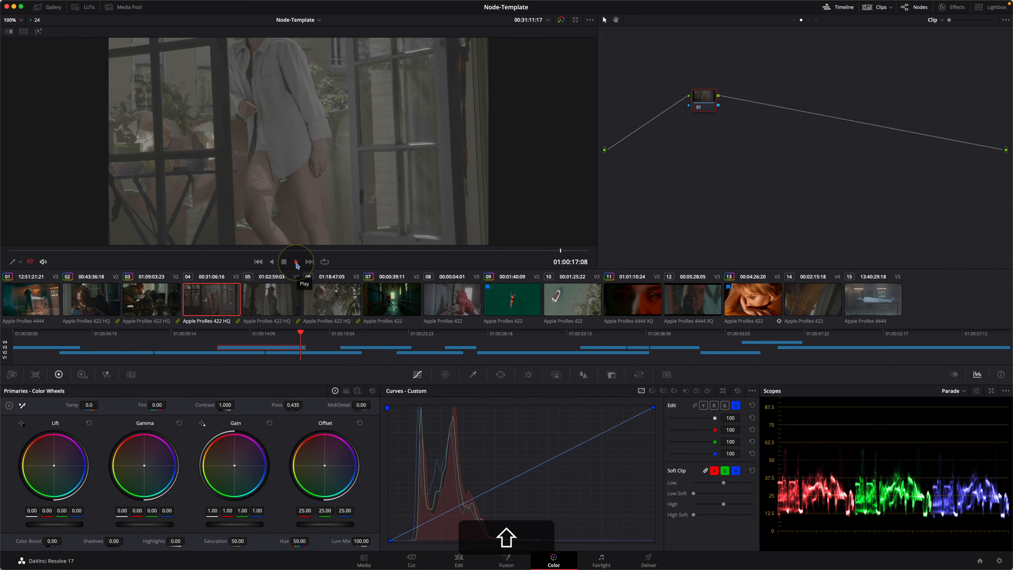
key("space")
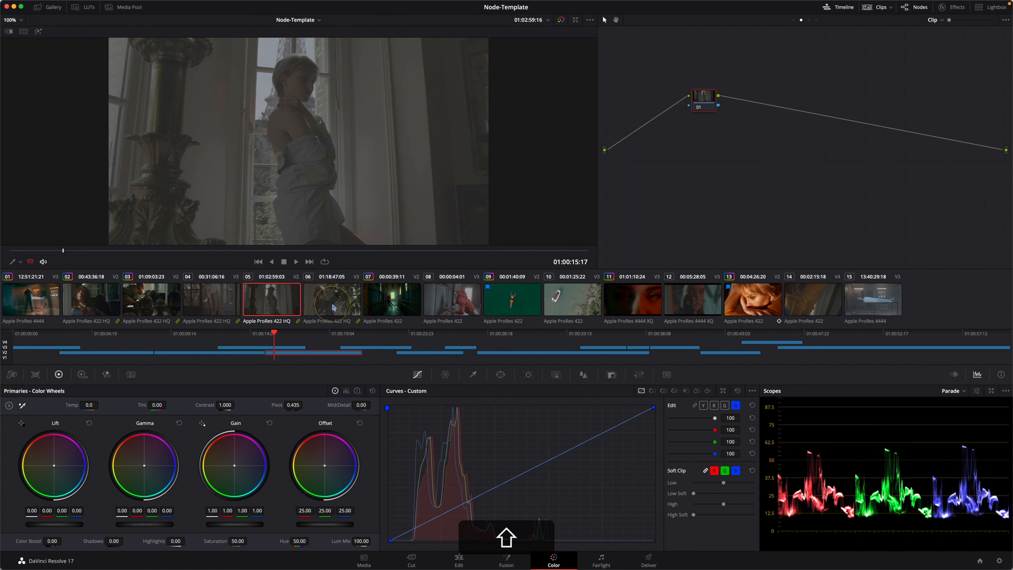
- Apply the grade of clip 03 to clips 04, 05 and 06 at once
left_click(334, 307)
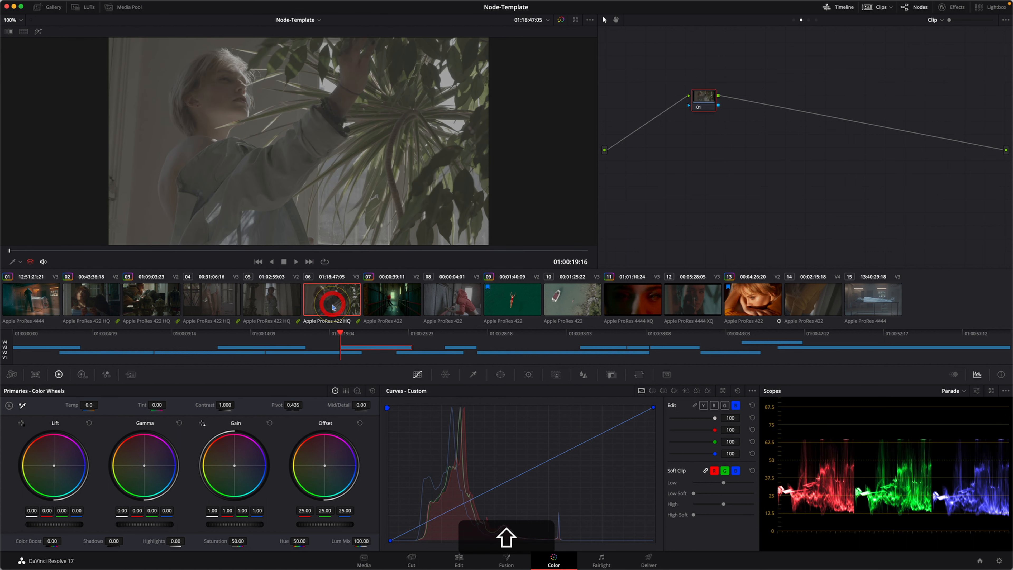
left_click(282, 312, "shift+super")
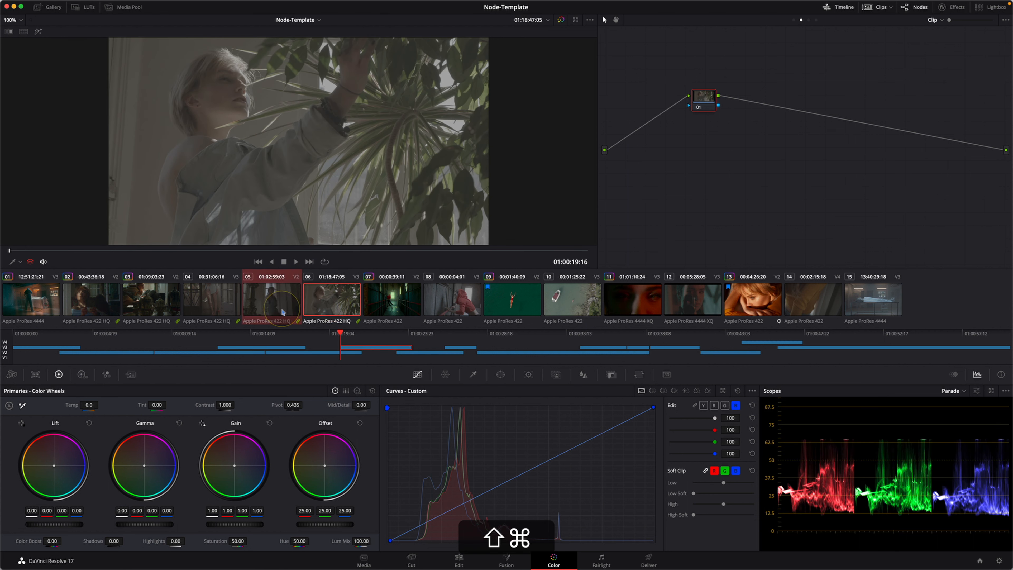
left_click(216, 312, "shift+super")
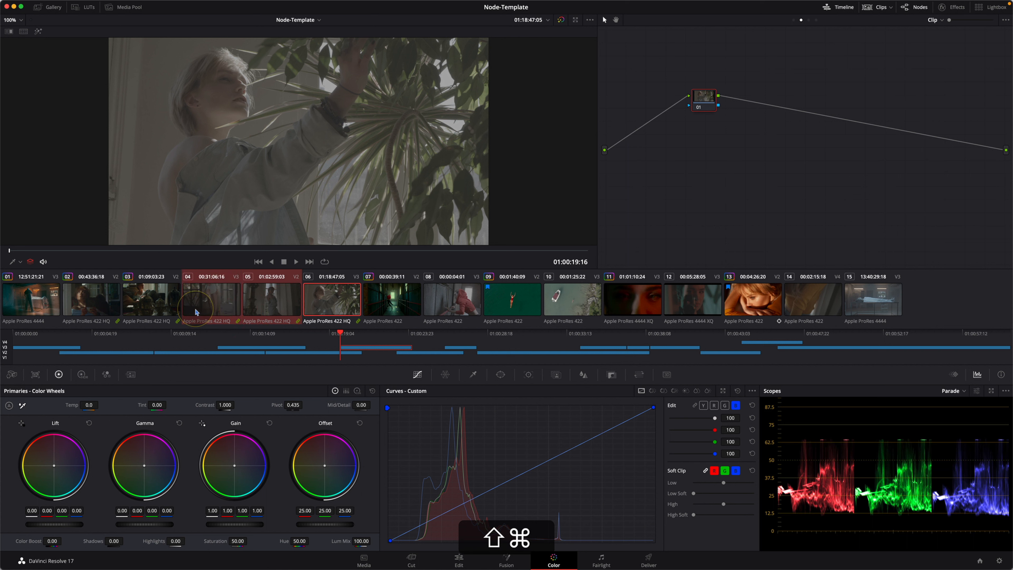
right_click(144, 303)
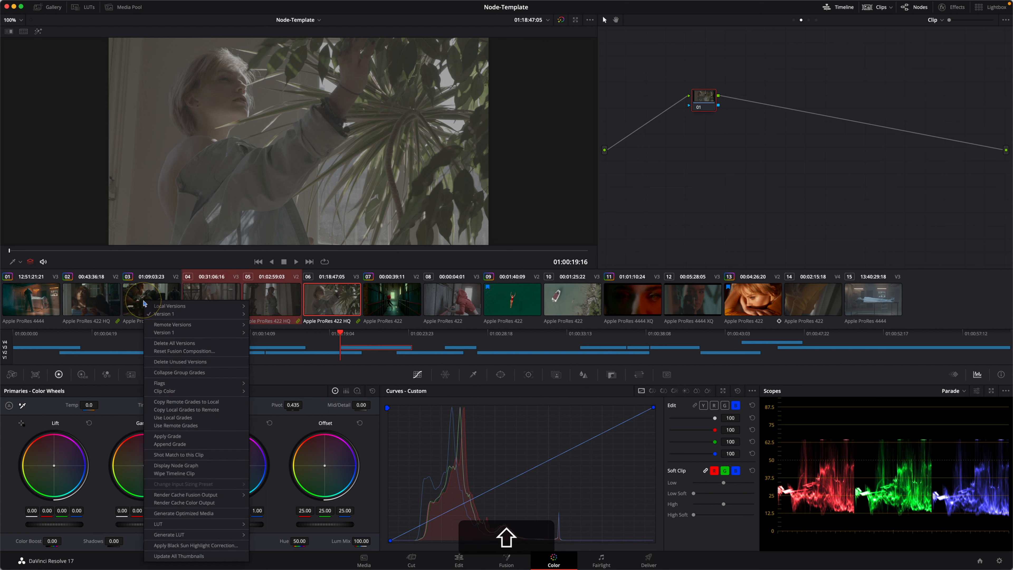
left_click(215, 437)
- Play clips 04, 05 and 06 to review the applied grade
left_click(212, 300)
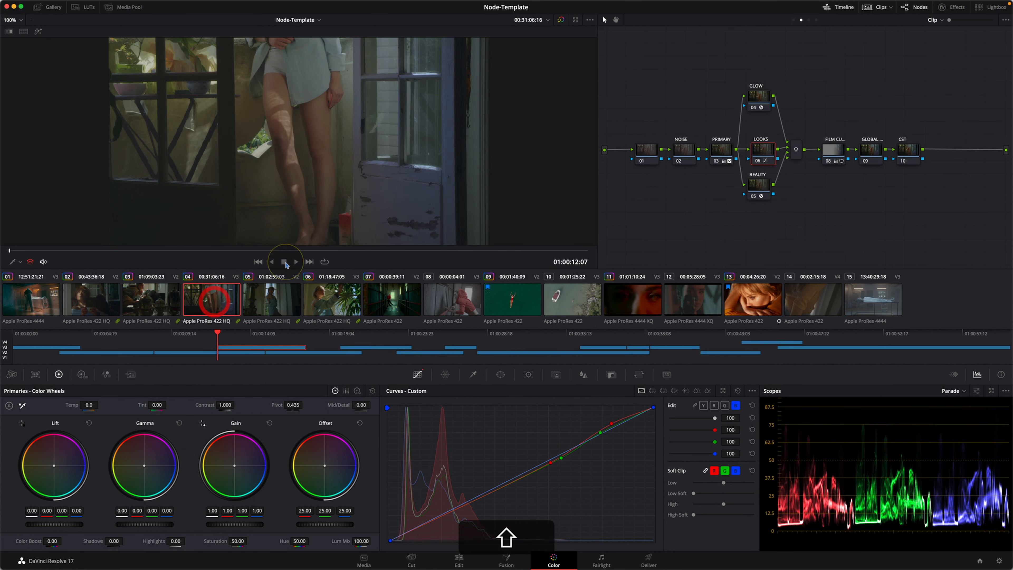
left_click(297, 261)
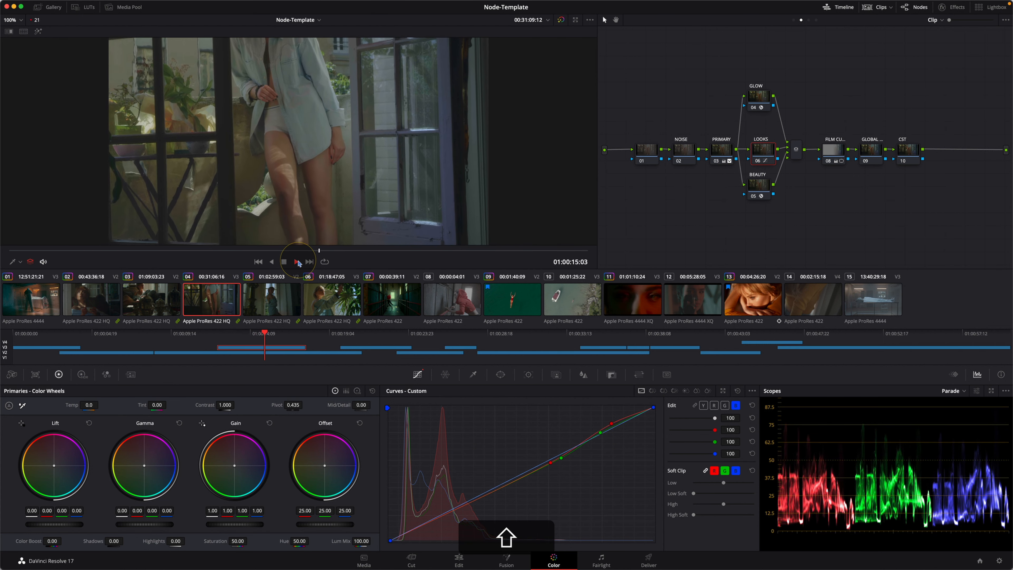
left_click(279, 298)
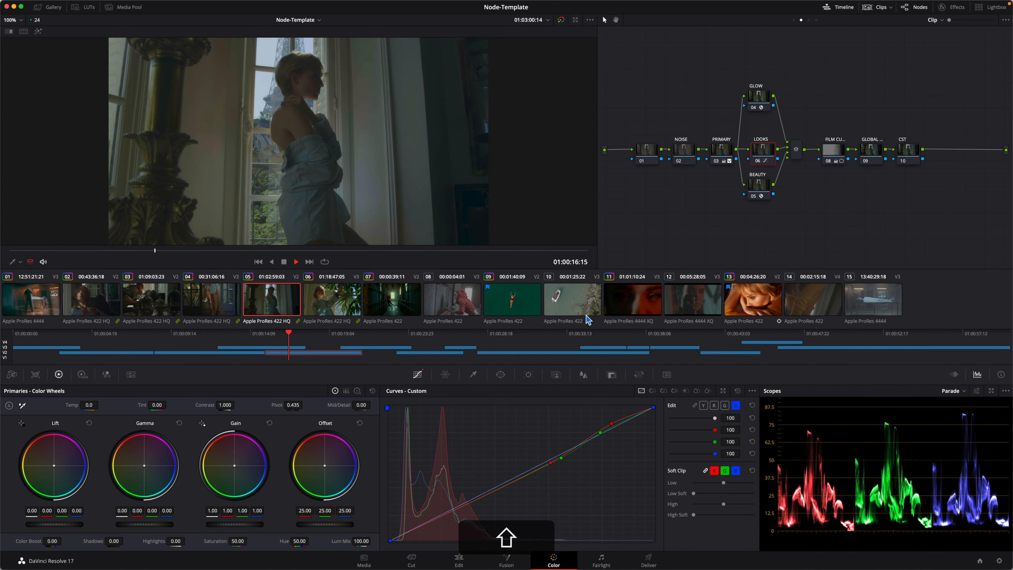
left_click(323, 308)
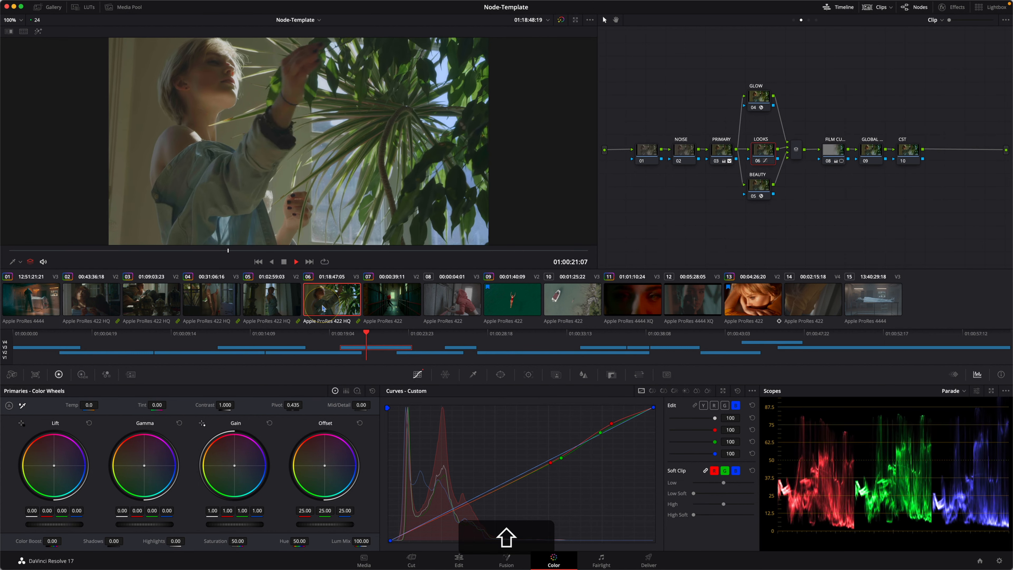
key("space")
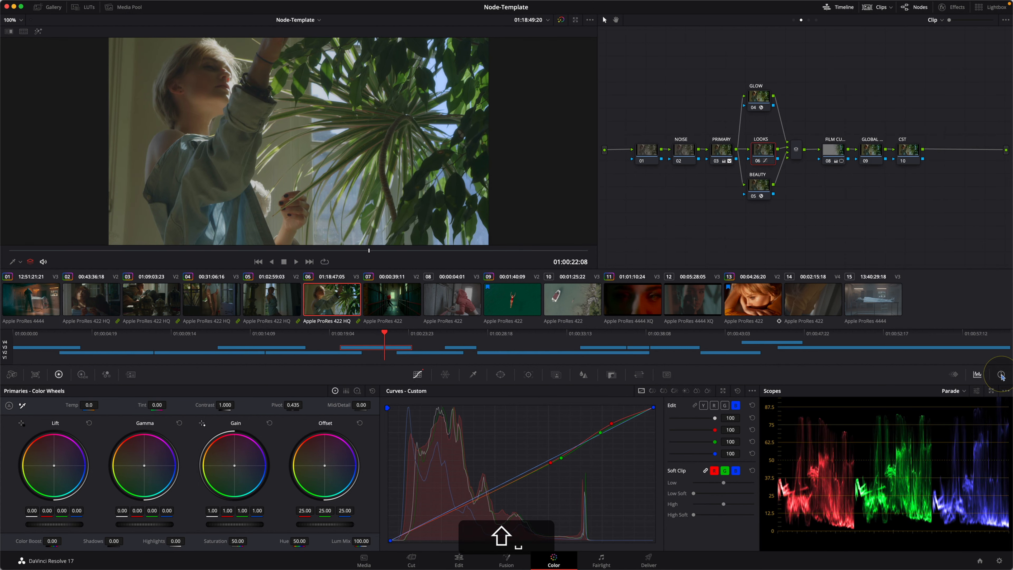
- Expand the scopes into a floating window, move it away from the node graph, and check clip 04 on them
left_click(992, 390)
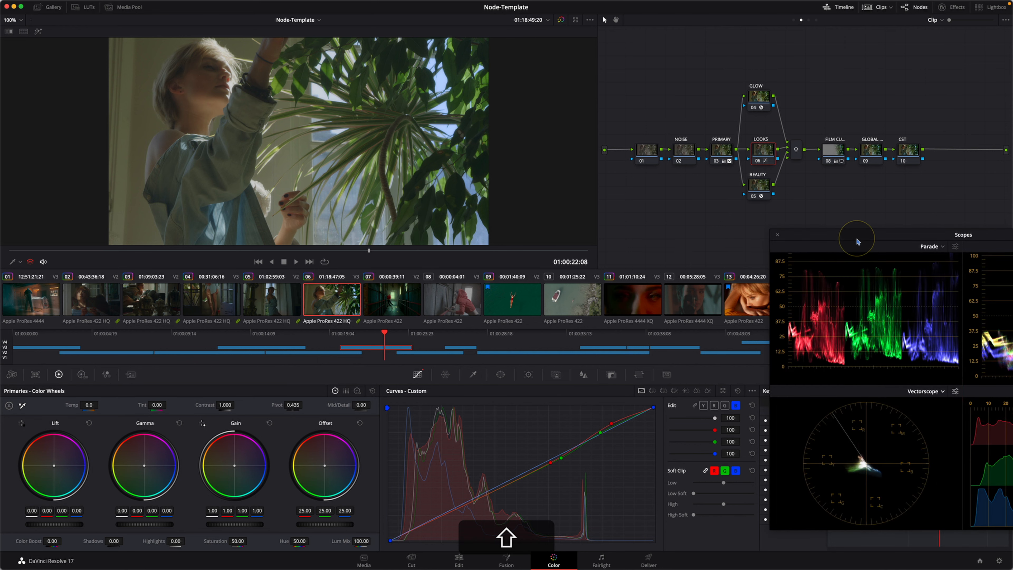
left_click_drag(855, 238, 565, 227)
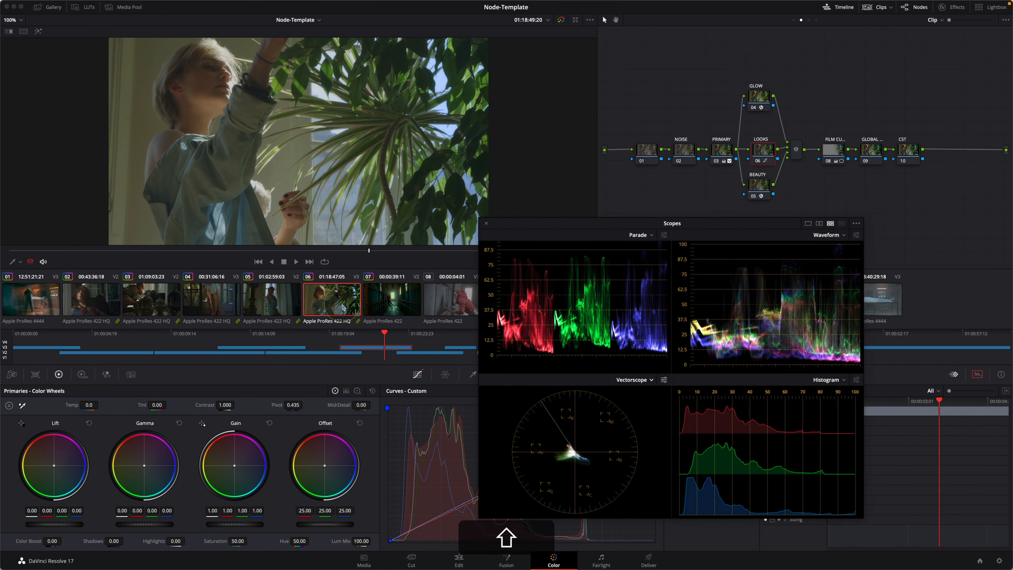
left_click(210, 304)
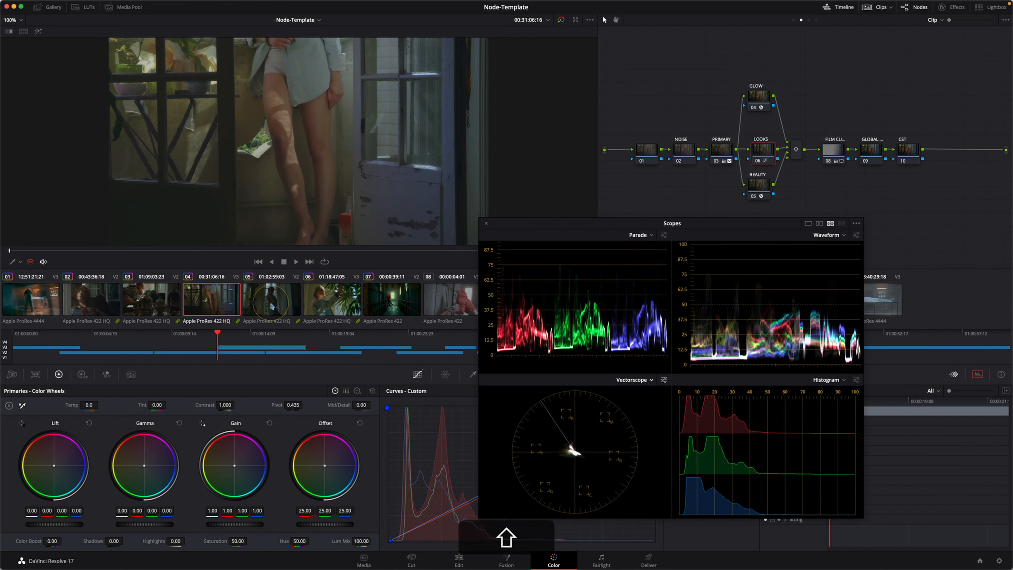
- On clip 06's LOOKS node, lower the blue curve's upper midtones and white endpoint, and disable the node to compare
left_click(319, 298)
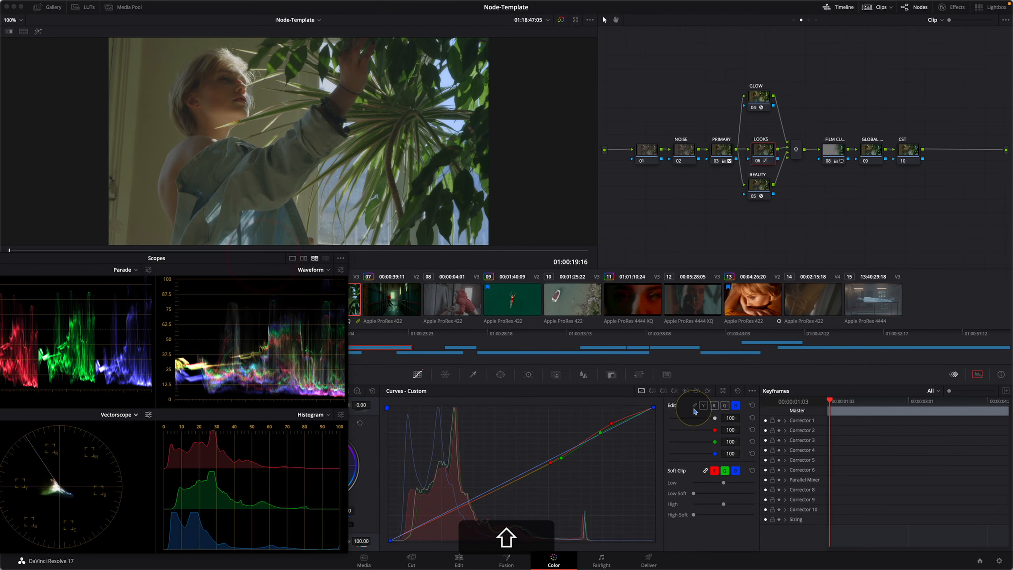
left_click(731, 406)
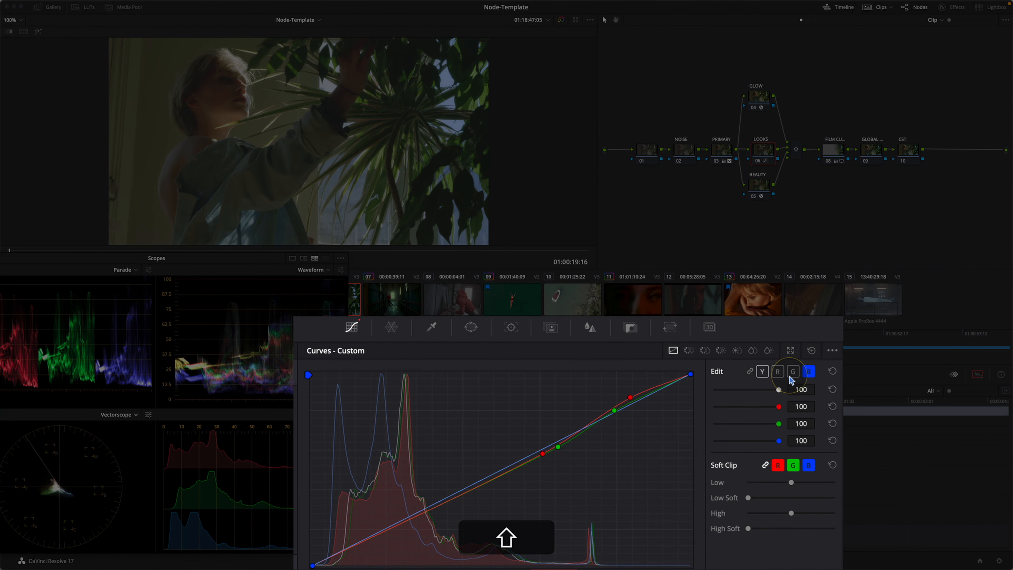
left_click(809, 372)
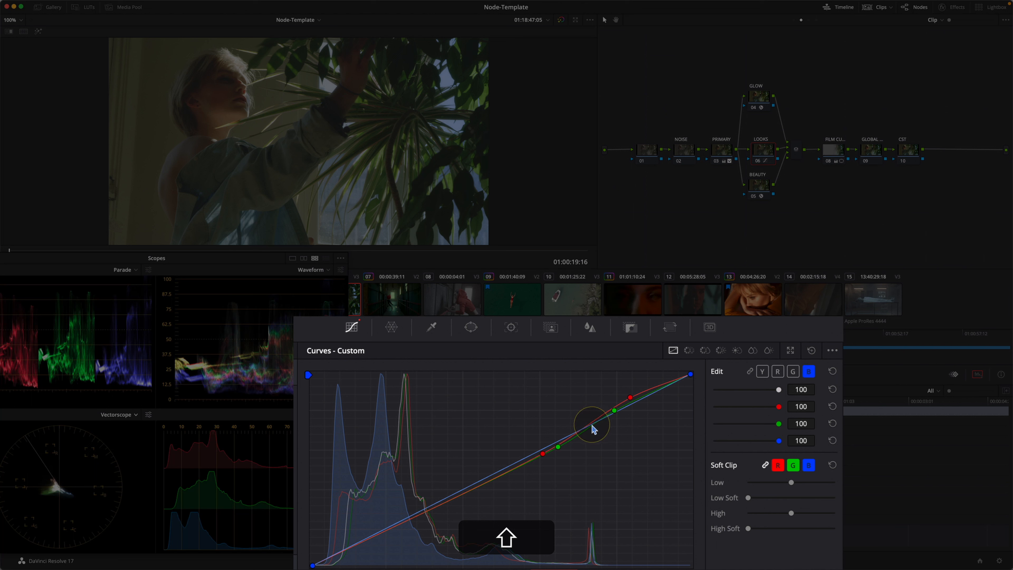
left_click_drag(592, 428, 592, 444)
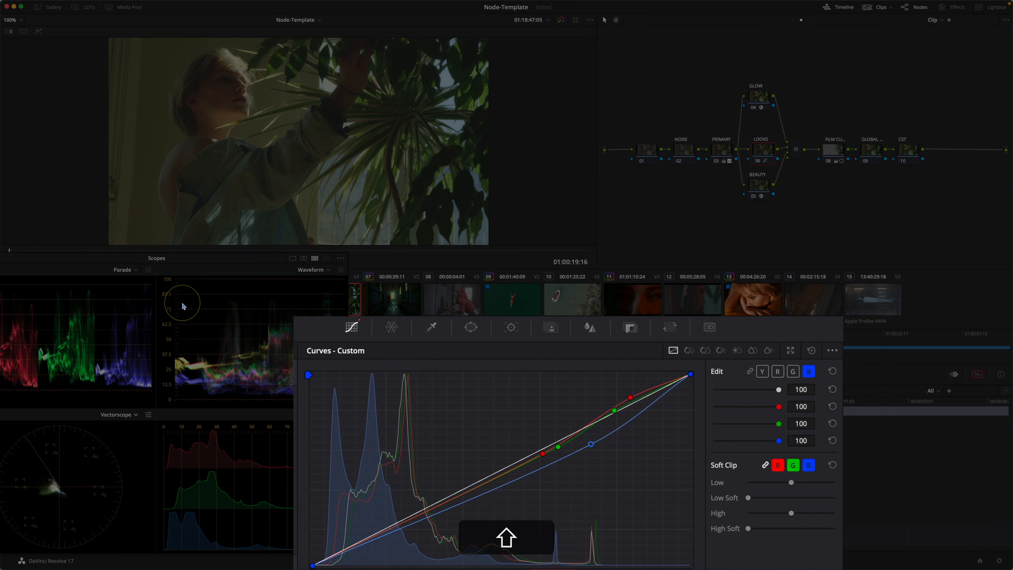
left_click_drag(692, 375, 692, 413)
left_click_drag(590, 443, 587, 469)
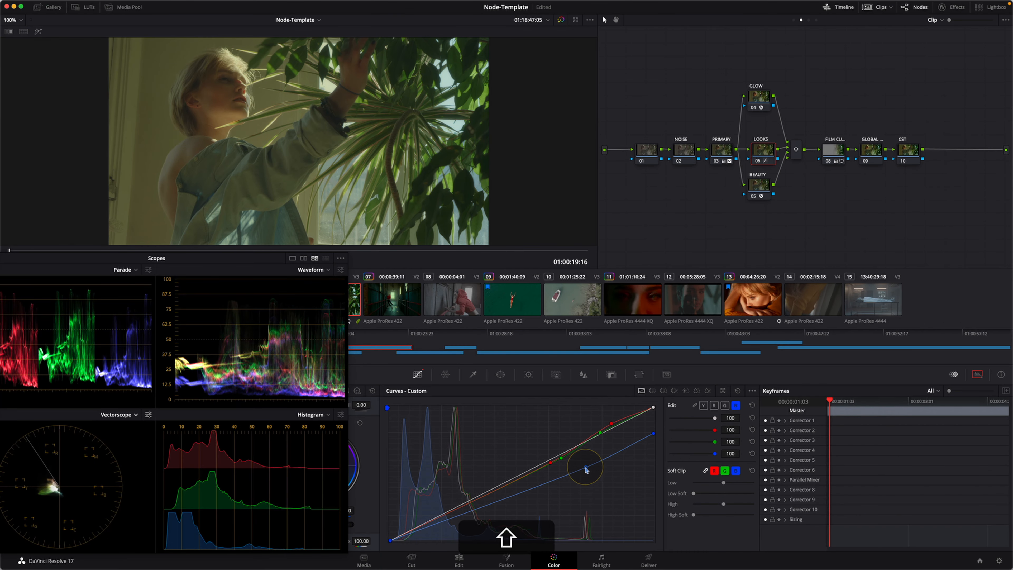
key("shift+super+d")
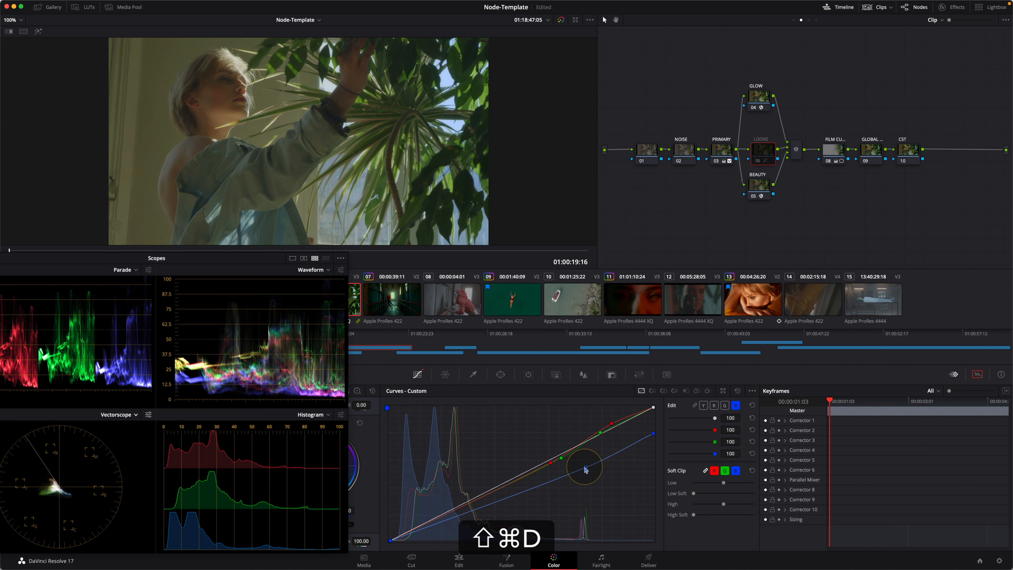
- Toggle clip 06's LOOKS node on and off several times to compare the shot with and without the look
key("shift+super+d")
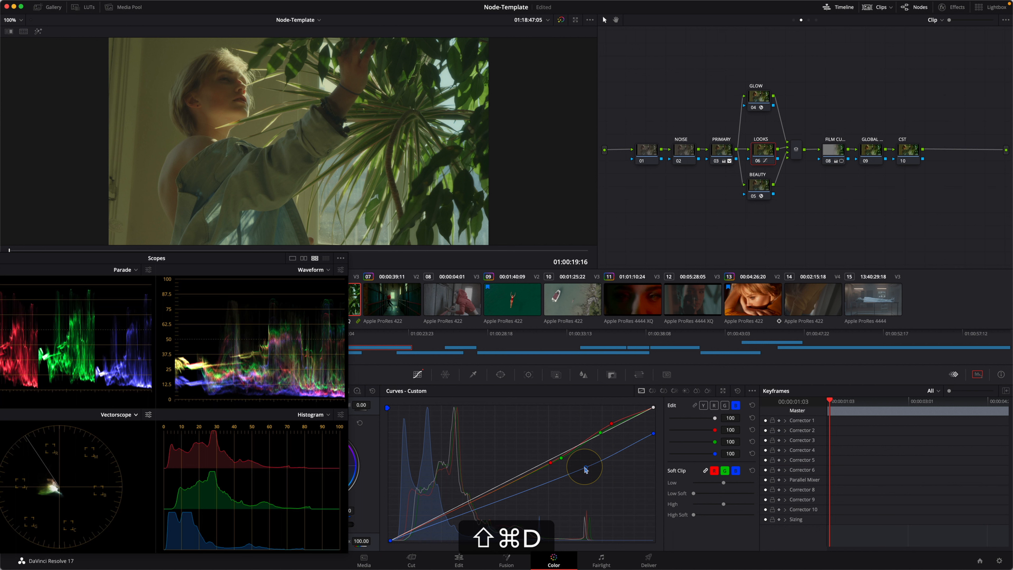
key("shift+super+d")
key("shift+super+d")
key("shift+super+d")
key("shift+super+d")
- Fine-tune the two control points of the red curve on clip 06's LOOKS node, and close the floating scopes window
left_click(725, 405)
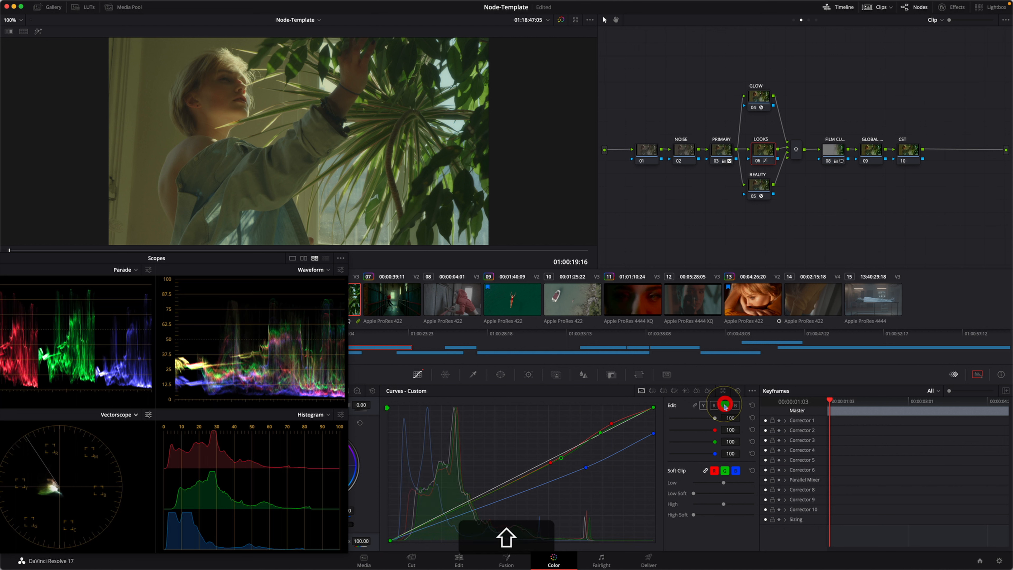
left_click(713, 405)
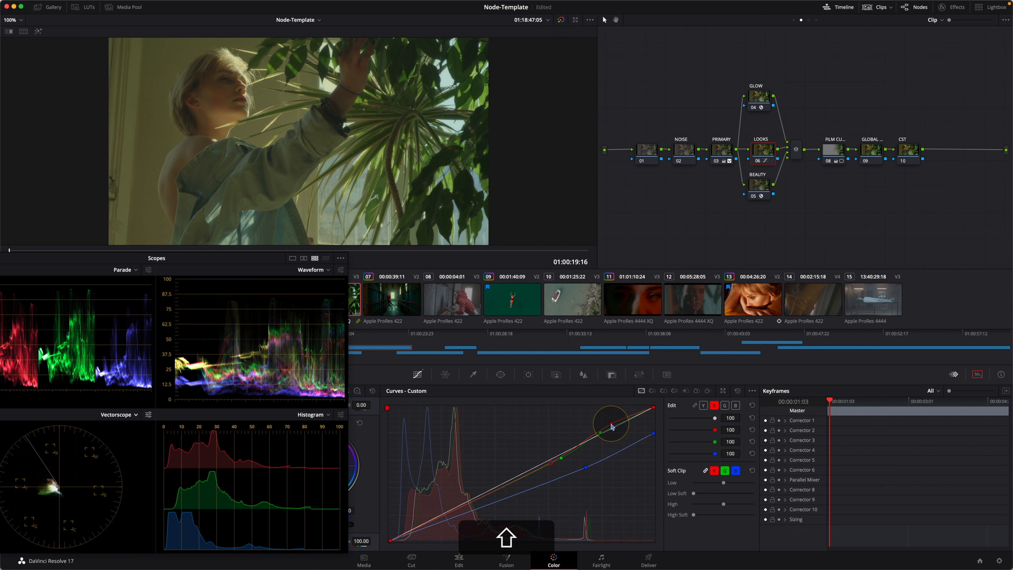
left_click_drag(610, 424, 609, 424)
left_click_drag(551, 462, 547, 463)
left_click_drag(235, 257, 812, 275)
left_click(543, 275)
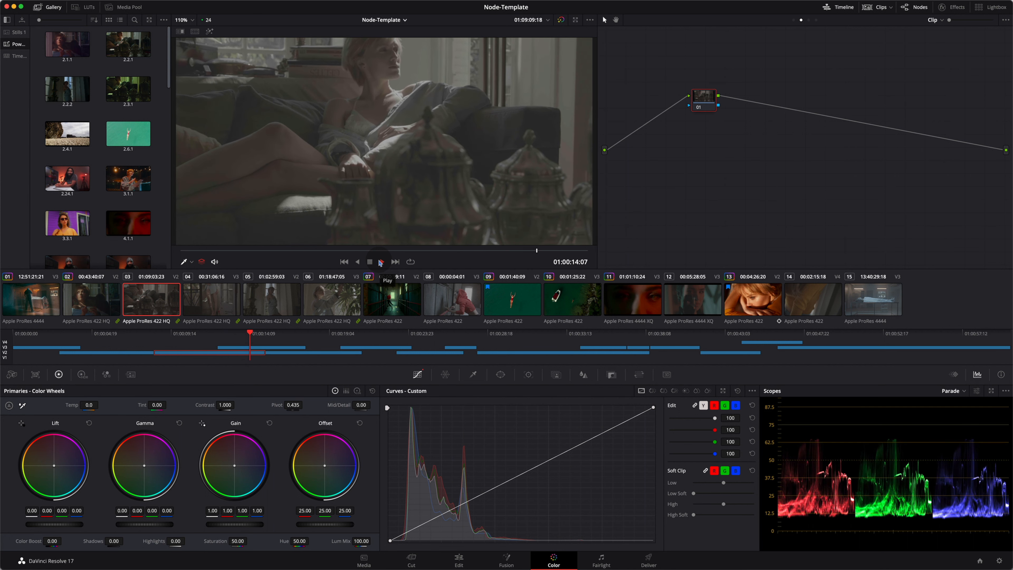
- Review the ungraded clips 04 and 05, and return to graded clip 02 at 01:00:05:06
key("Down")
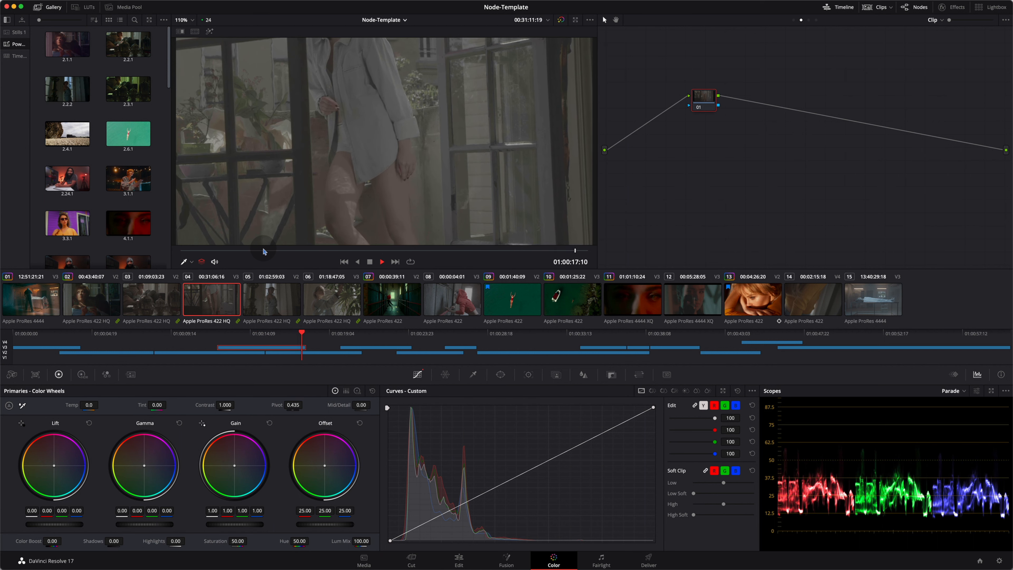
key("Down")
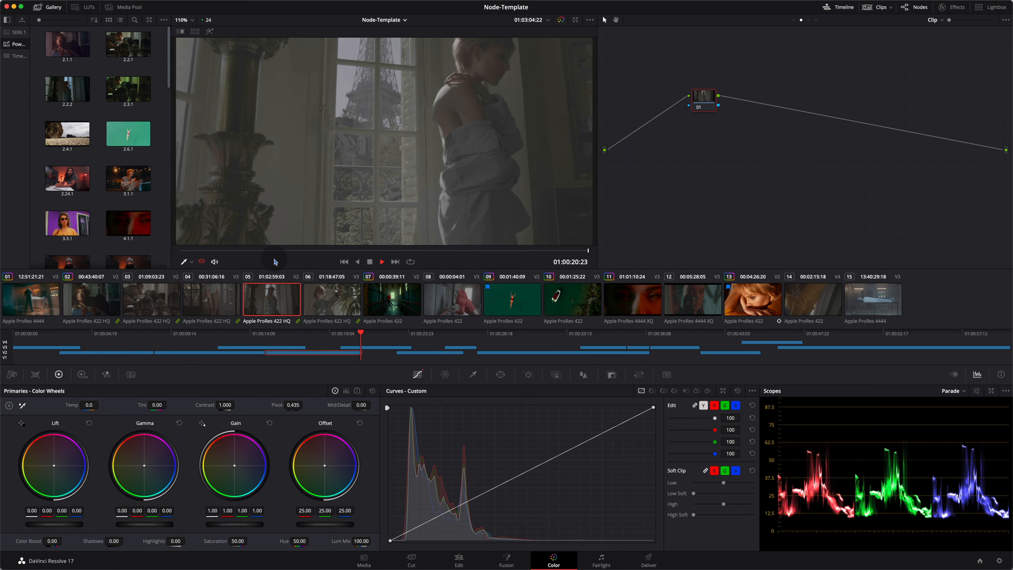
left_click(106, 305)
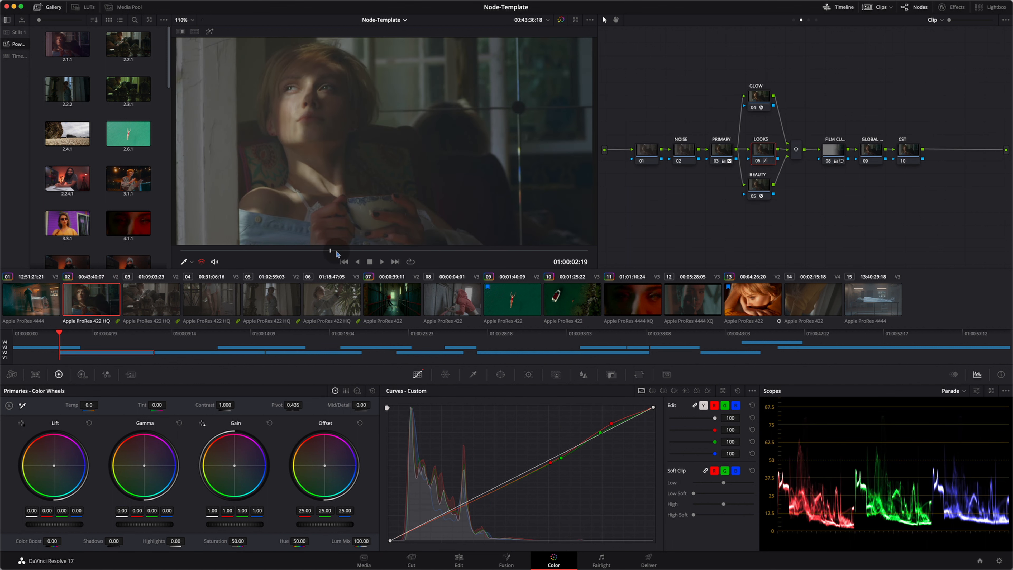
left_click_drag(337, 253, 356, 251)
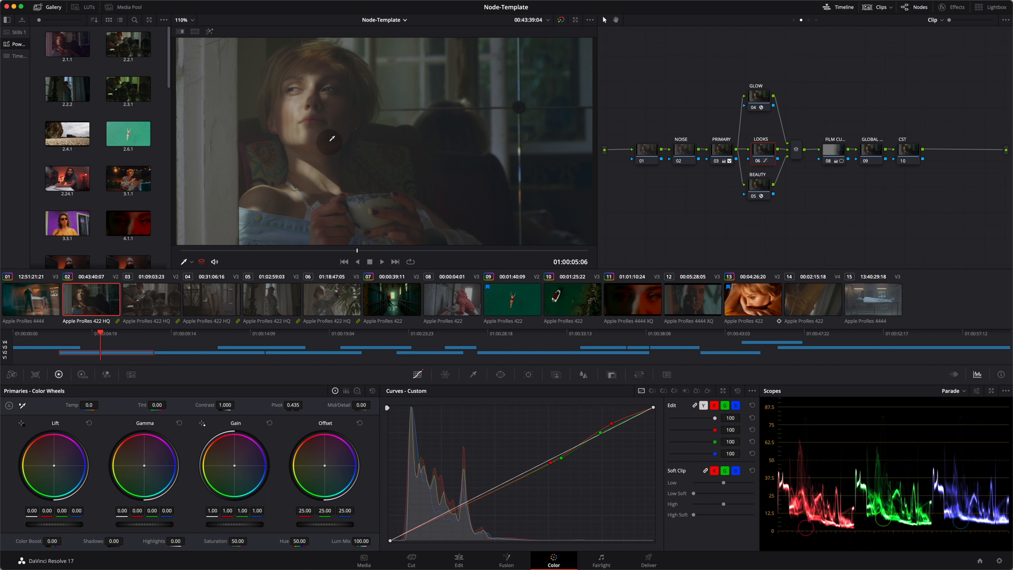
- Look through the gallery's Stills 1, PowerGrade and timeline albums, and browse the saved grades in the PowerGrade album
right_click(337, 125)
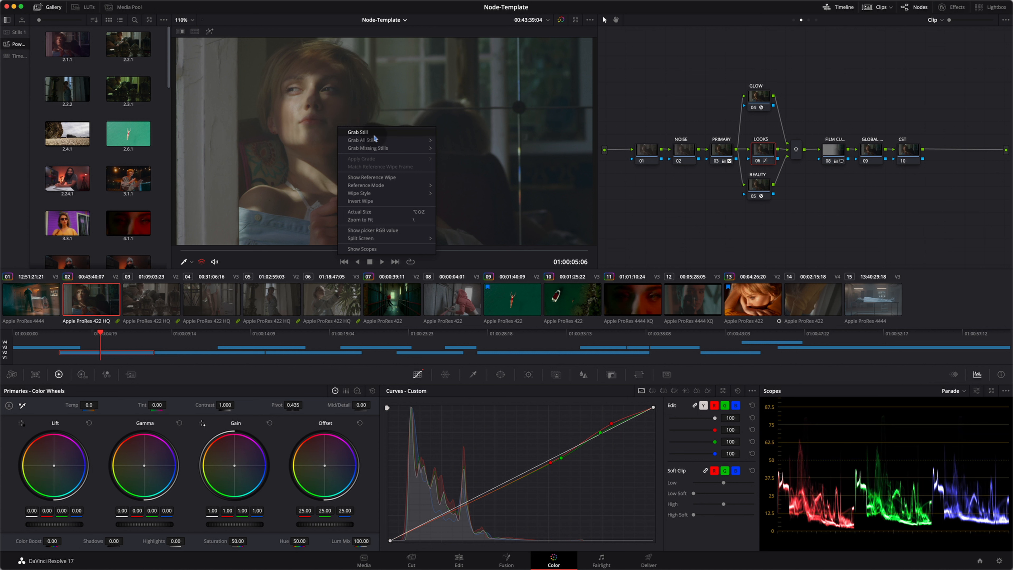
left_click(51, 12)
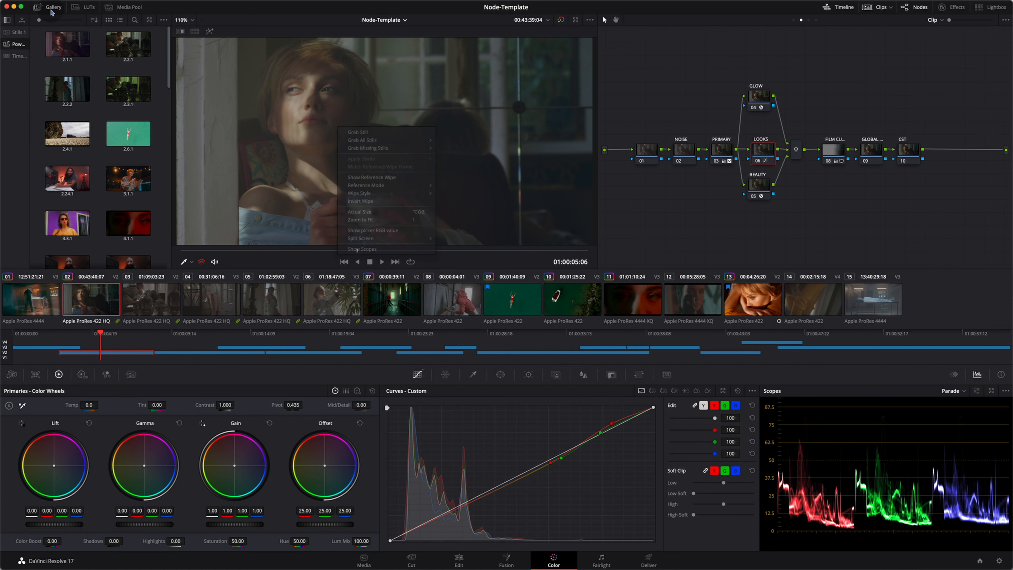
left_click(51, 12)
left_click(51, 12)
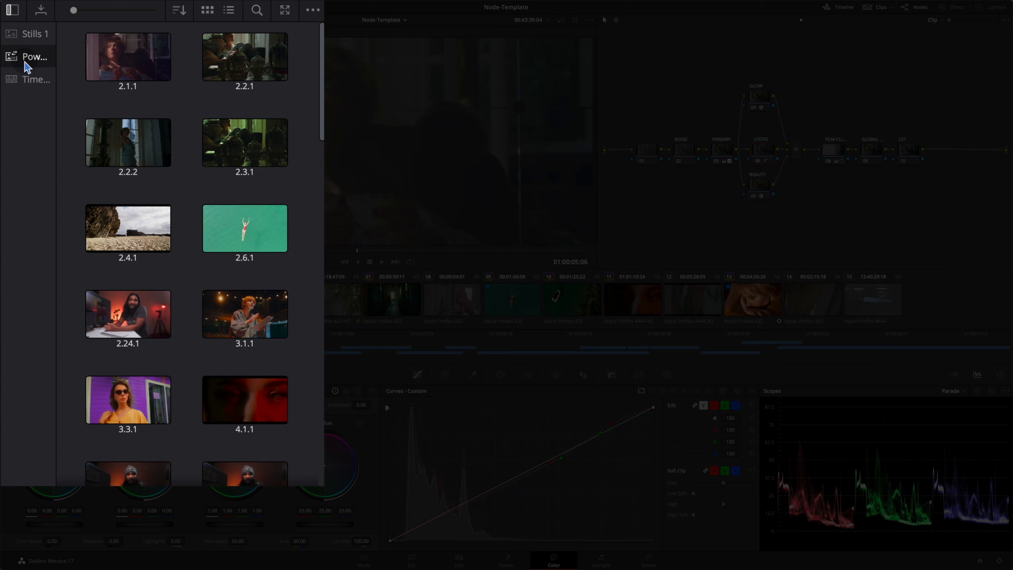
left_click(32, 35)
left_click(31, 55)
left_click(33, 78)
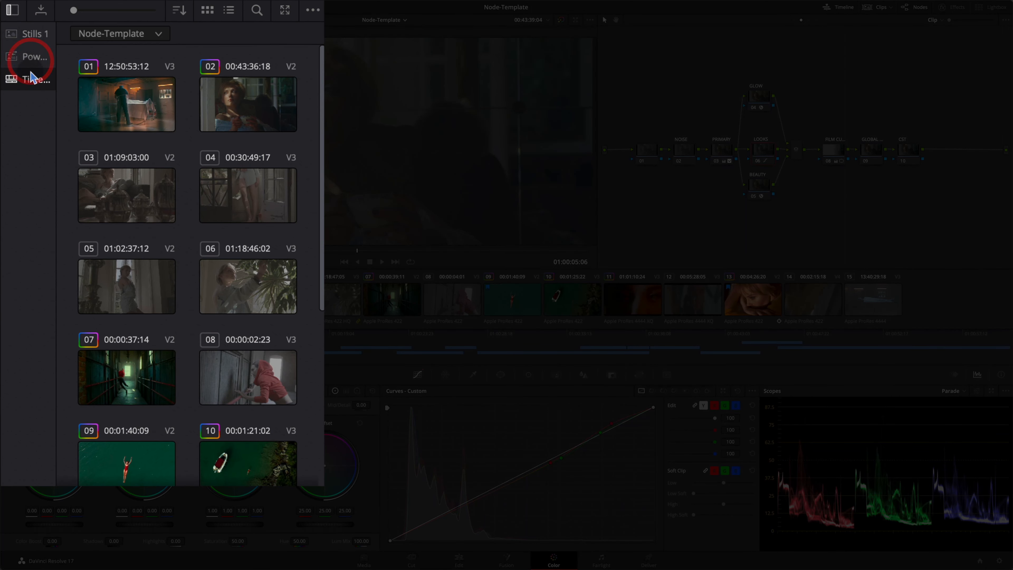
left_click(33, 34)
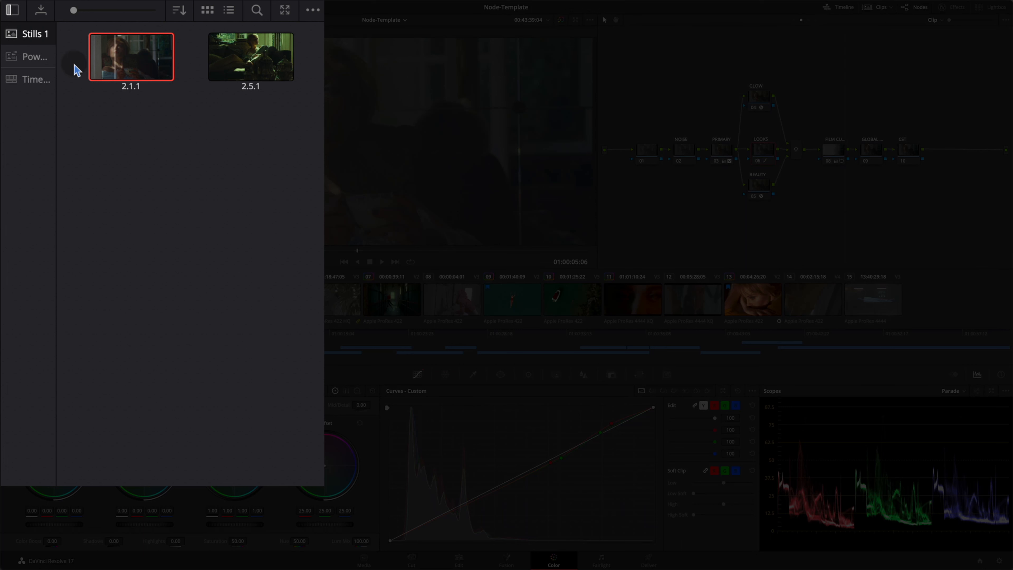
left_click(33, 56)
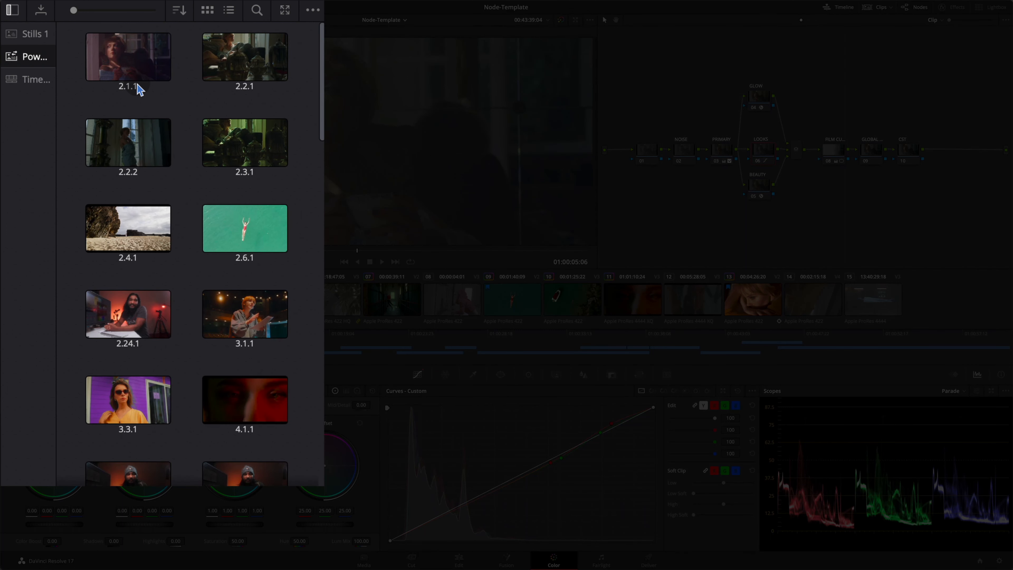
scroll(137, 89, "down", 8)
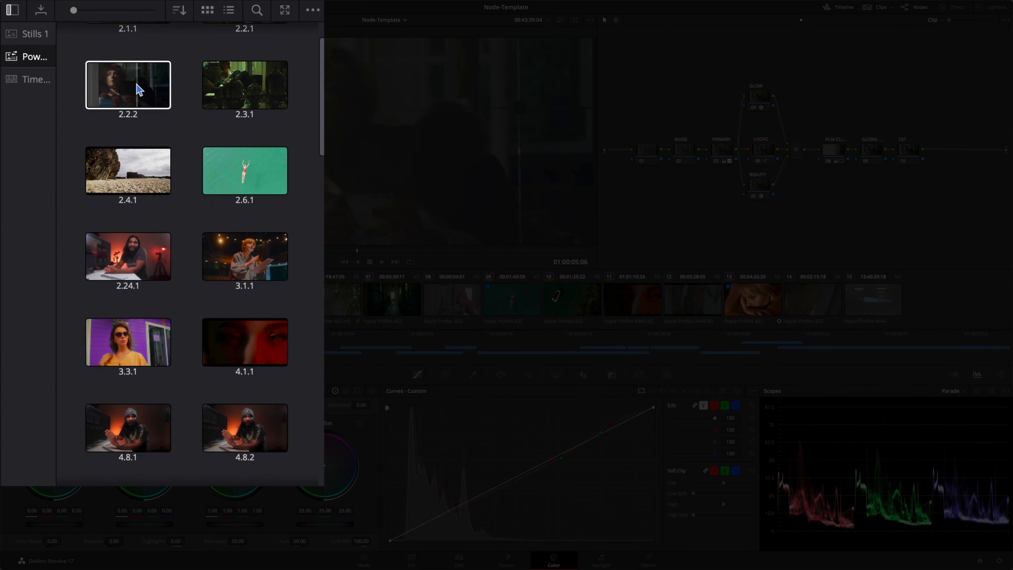
scroll(138, 88, "down", 7)
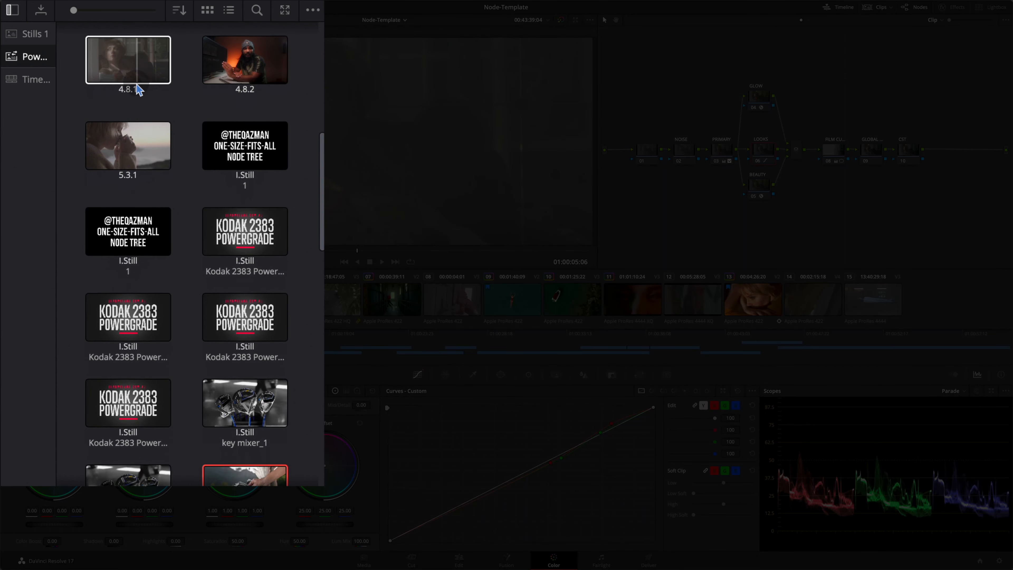
scroll(138, 89, "up", 15)
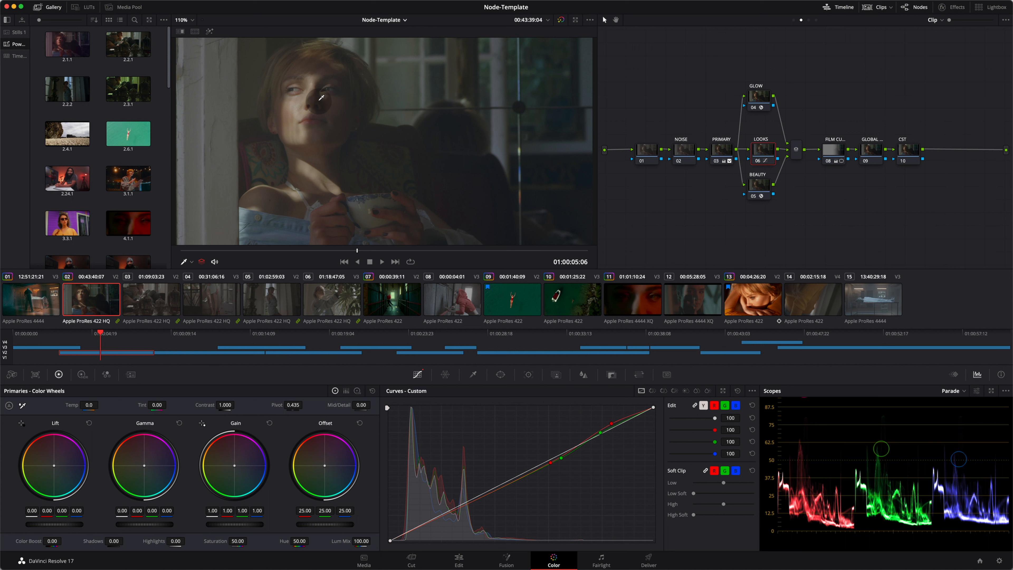
- Grab a still of clip 02 into the PowerGrade album and label it "youtube"
right_click(320, 104)
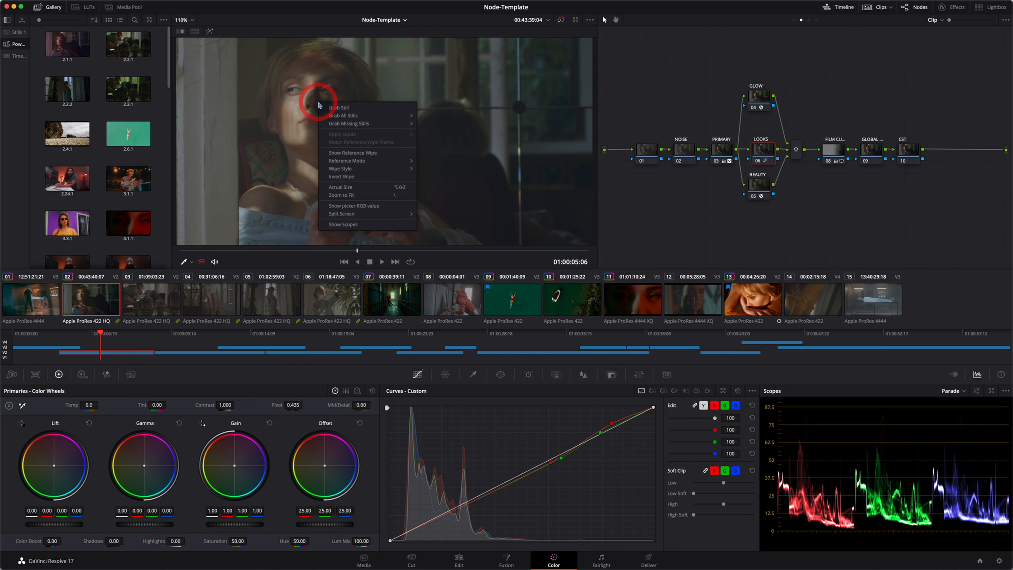
left_click(332, 107)
left_click(62, 47)
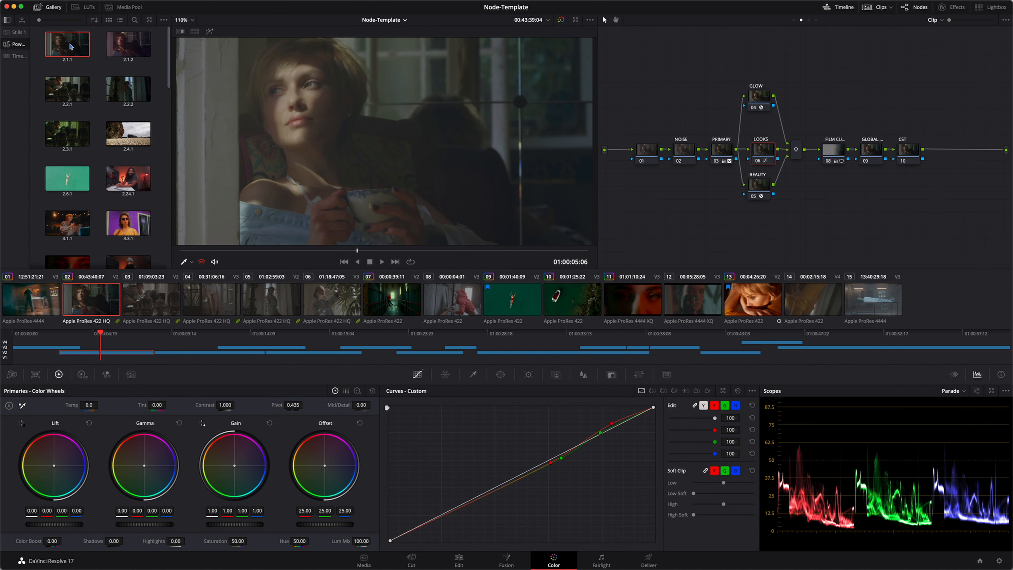
right_click(61, 47)
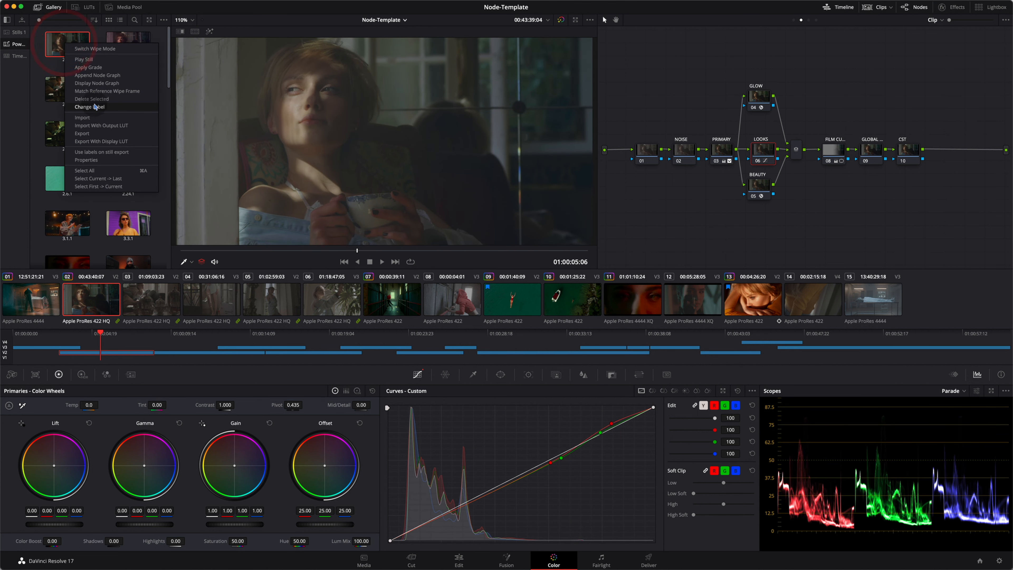
left_click(94, 104)
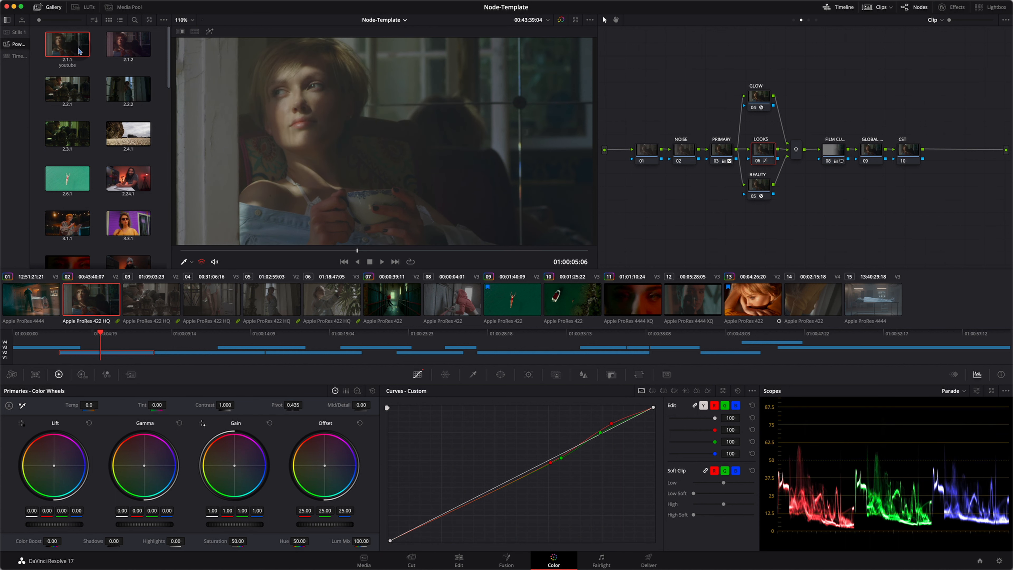
- Preview the "youtube" still and neighbouring PowerGrades 2.1.2, 2.2.1 and 2.2.2 on clip 03
left_click(151, 291)
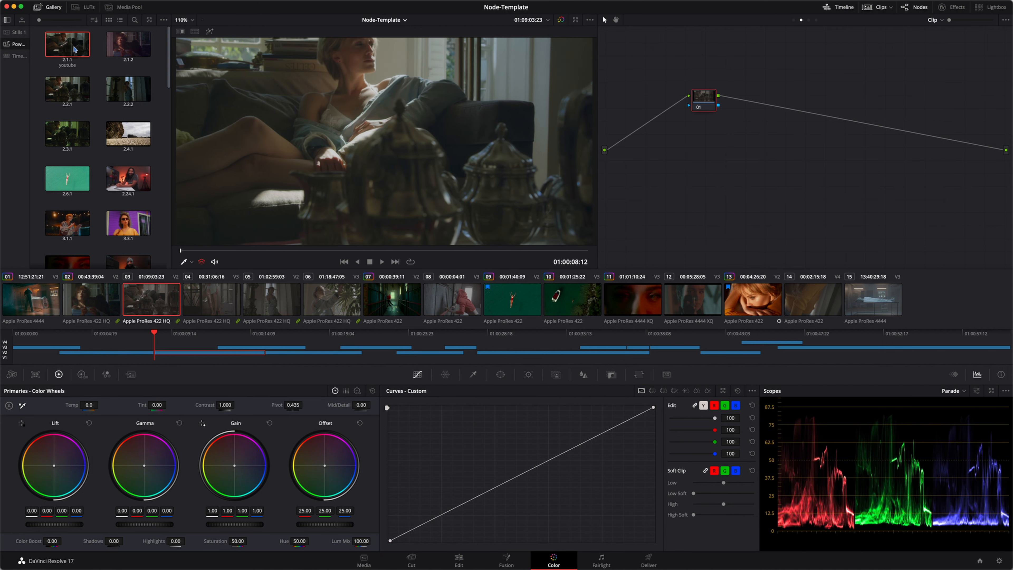
left_click(111, 48)
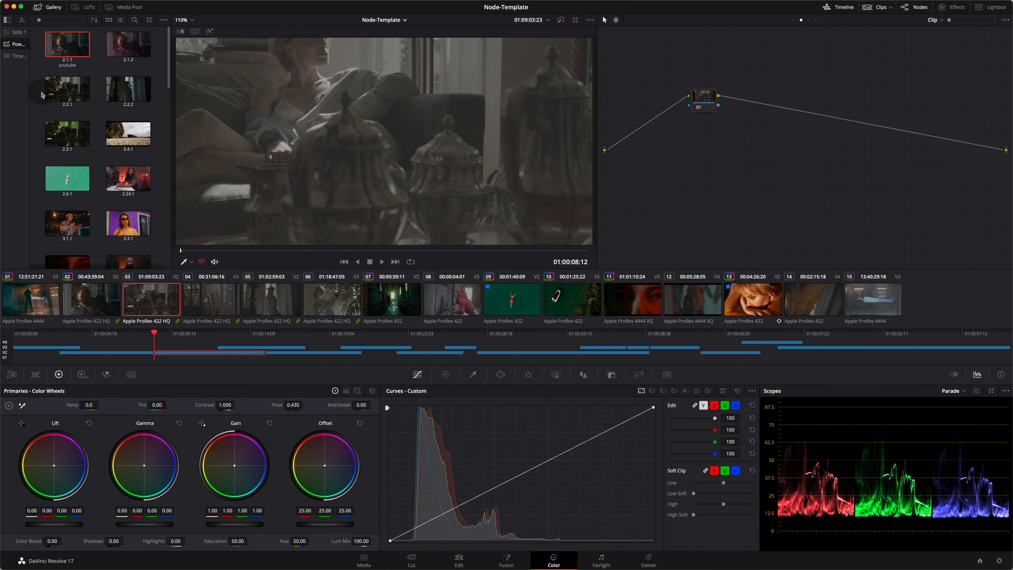
left_click(61, 94)
left_click(130, 99)
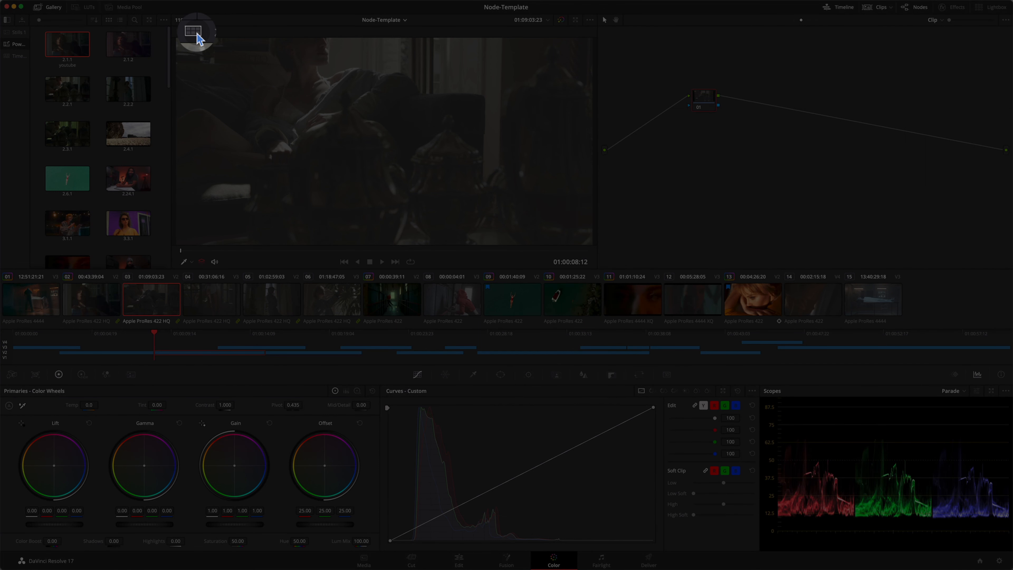
- Show clip 03 in a Selected Still Grades split screen comparing the "youtube" still with stills 2.1.2 and 2.3.1
left_click(199, 35)
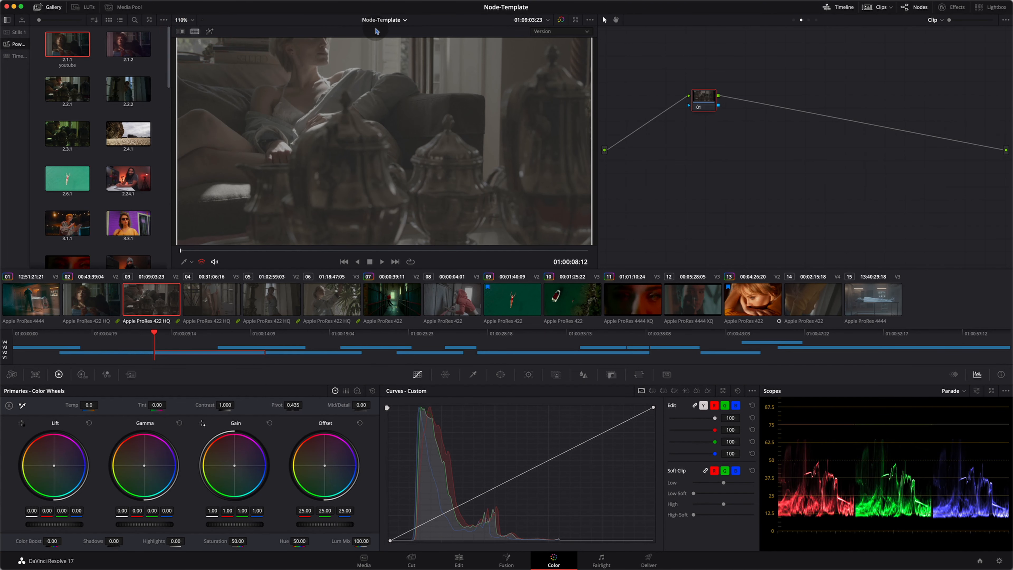
left_click(553, 29)
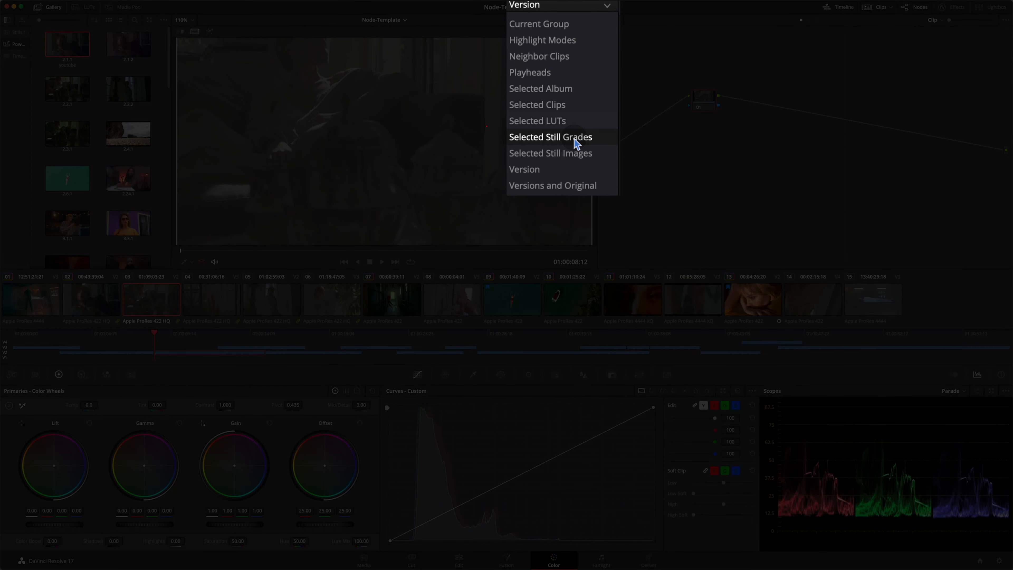
left_click(575, 138)
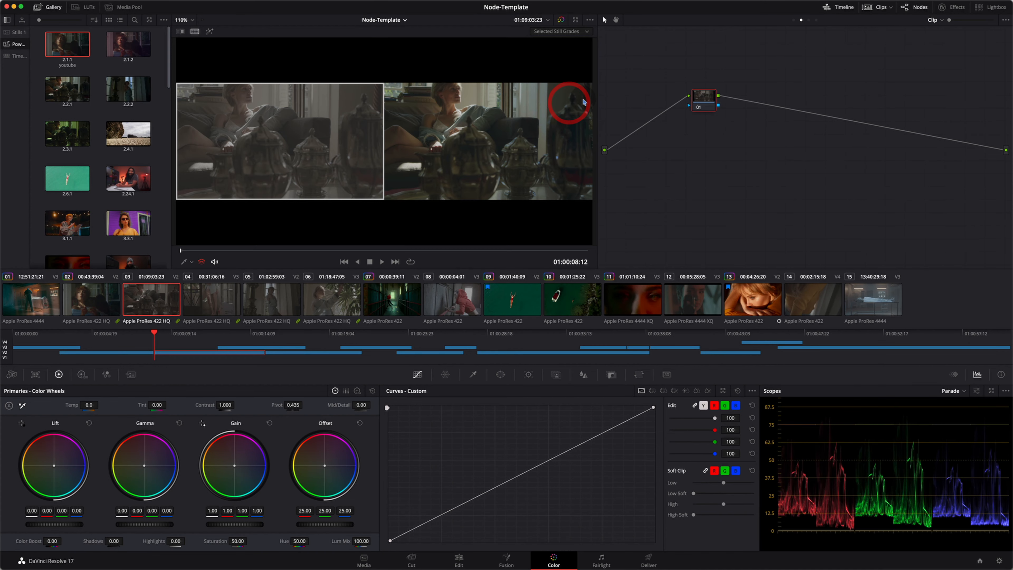
left_click(124, 50, "super")
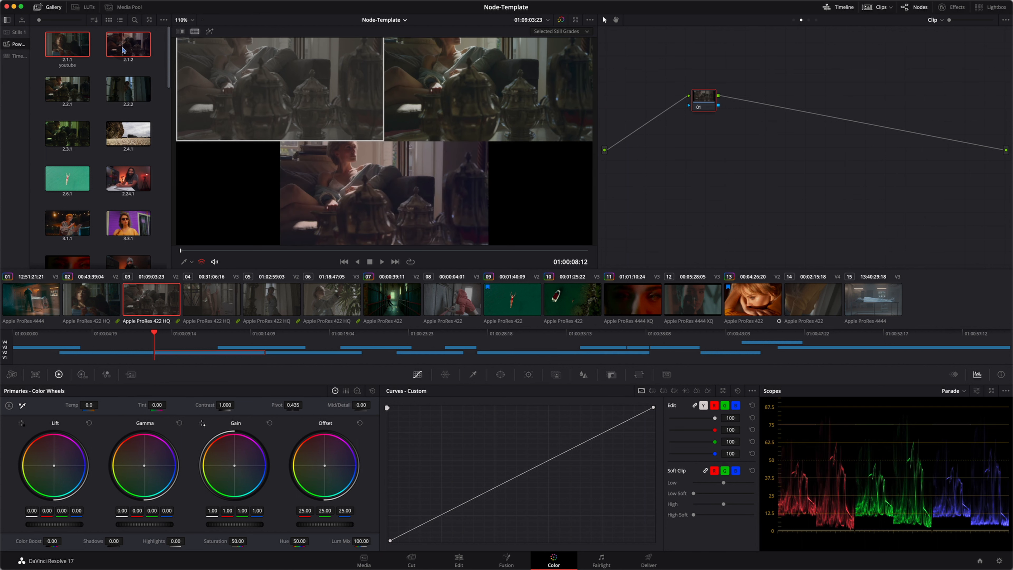
left_click(72, 134, "super")
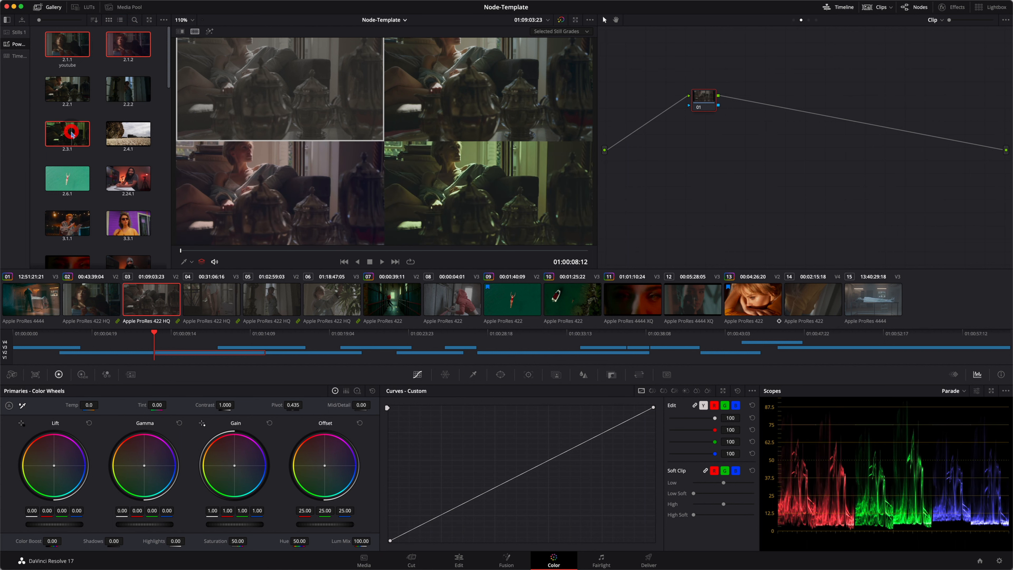
left_click(68, 89, "super")
left_click(114, 91, "super")
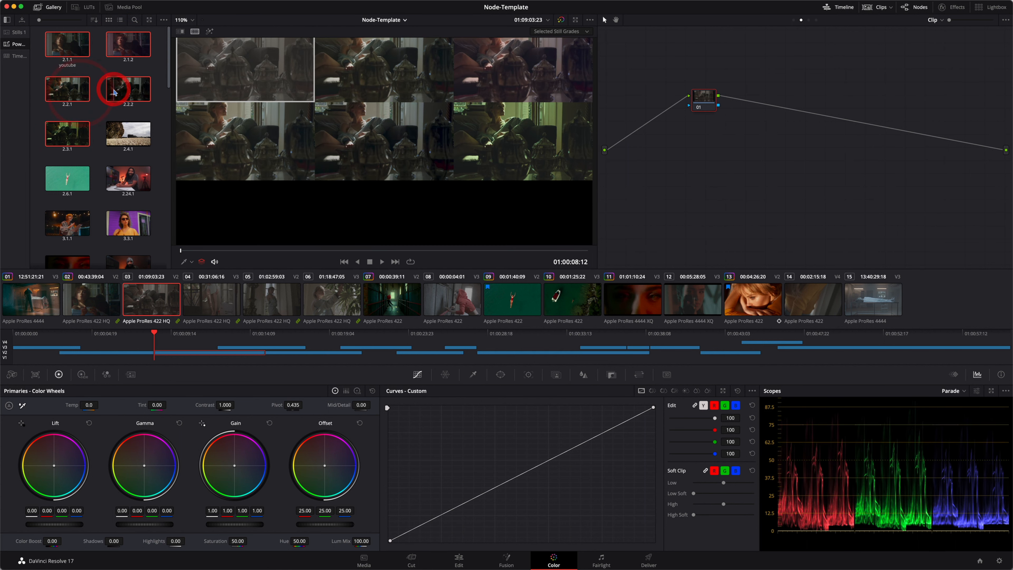
left_click(78, 95, "super")
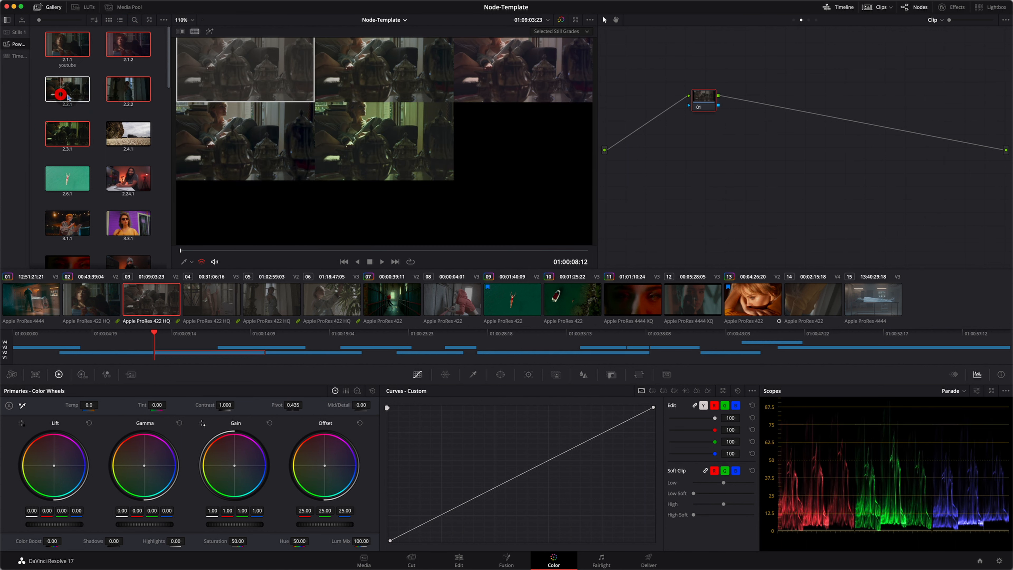
left_click(118, 93, "super")
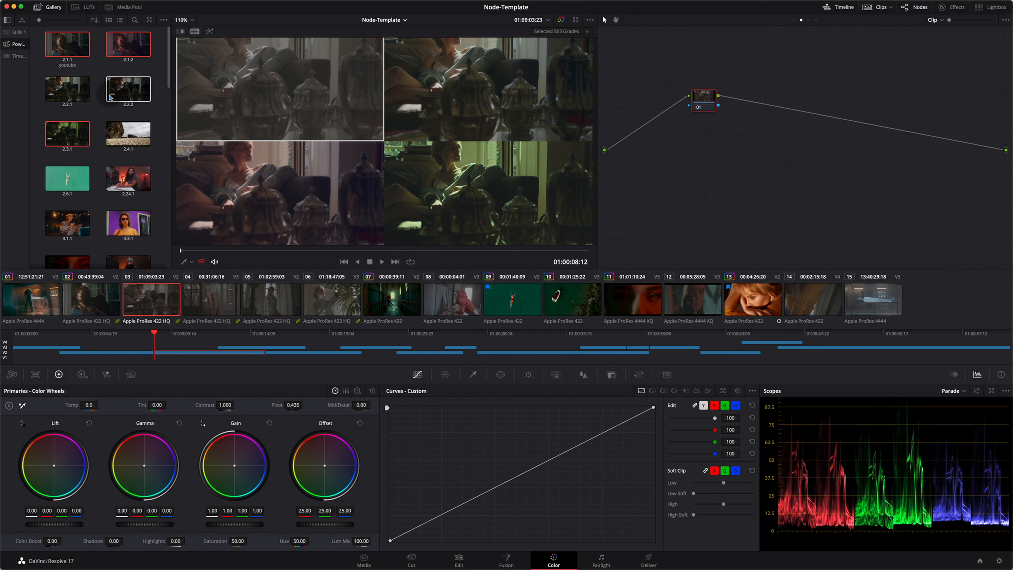
- Review the split-screen grades in playback and on clip 04, and preview still 2.2.2 with the split screen off
left_click(382, 261)
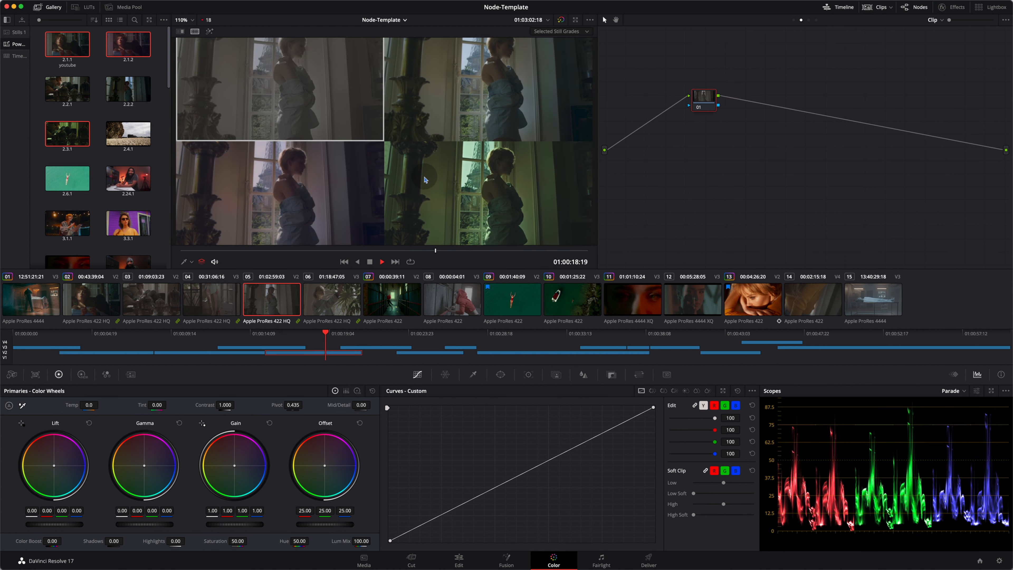
left_click(235, 295)
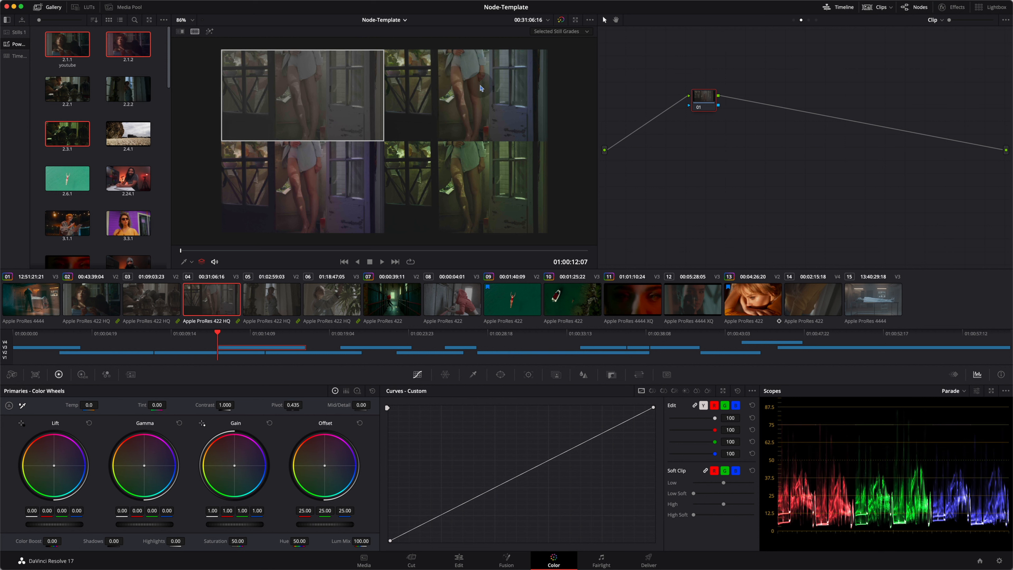
left_click(196, 34)
left_click(123, 92)
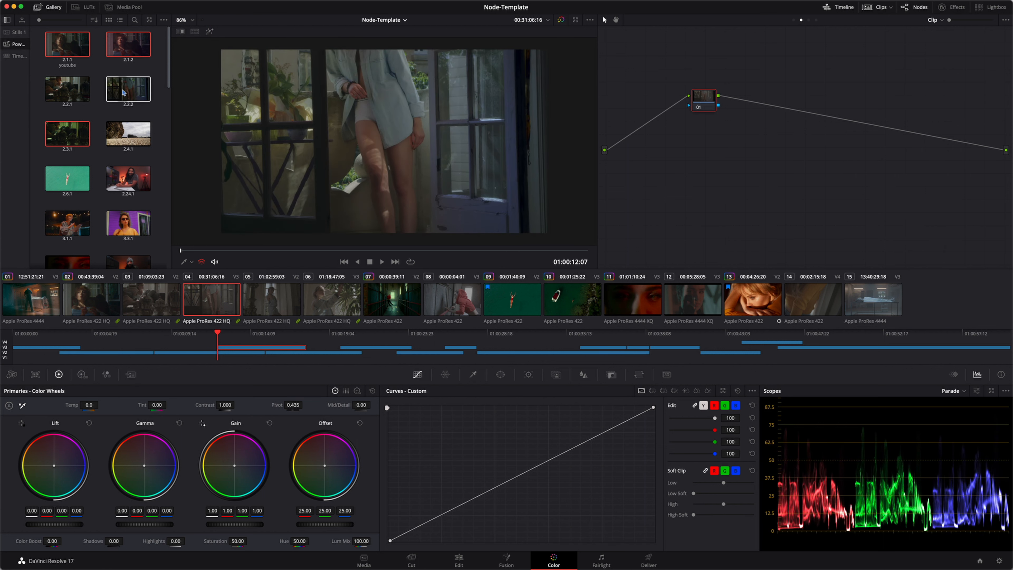
- Apply the grade of PowerGrade still 2.2.2 to clip 04
left_click(125, 95)
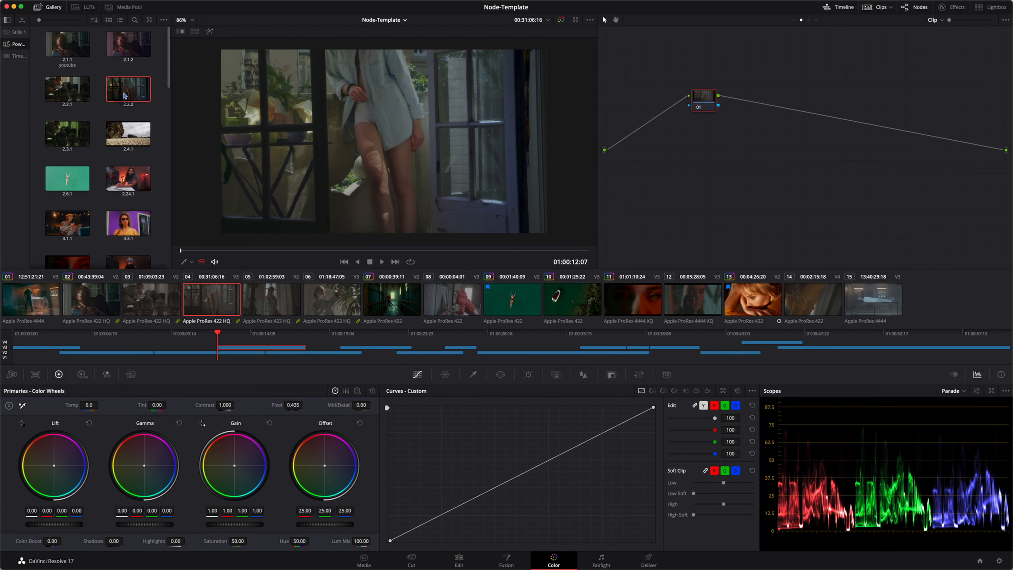
right_click(125, 95)
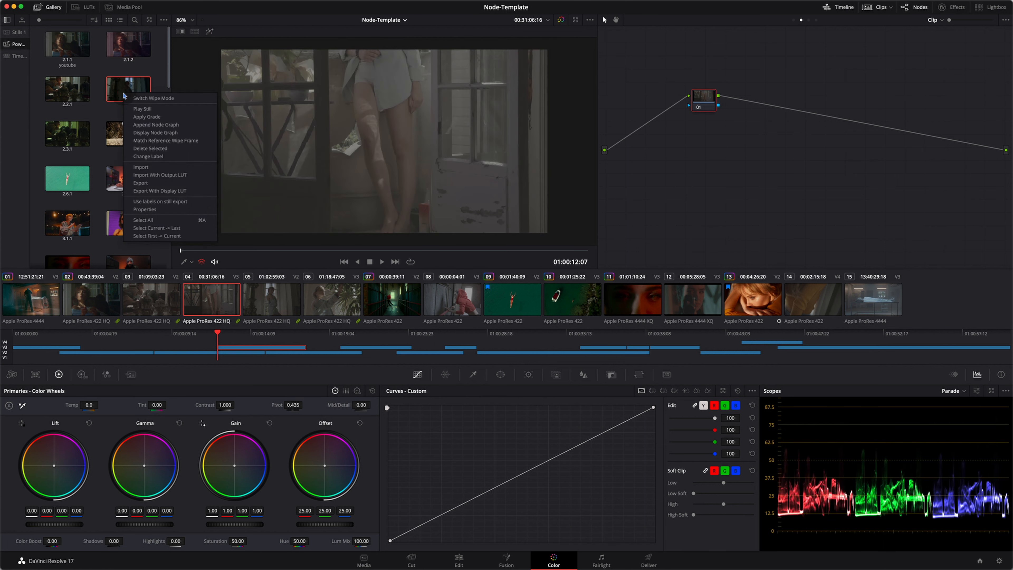
left_click(143, 118)
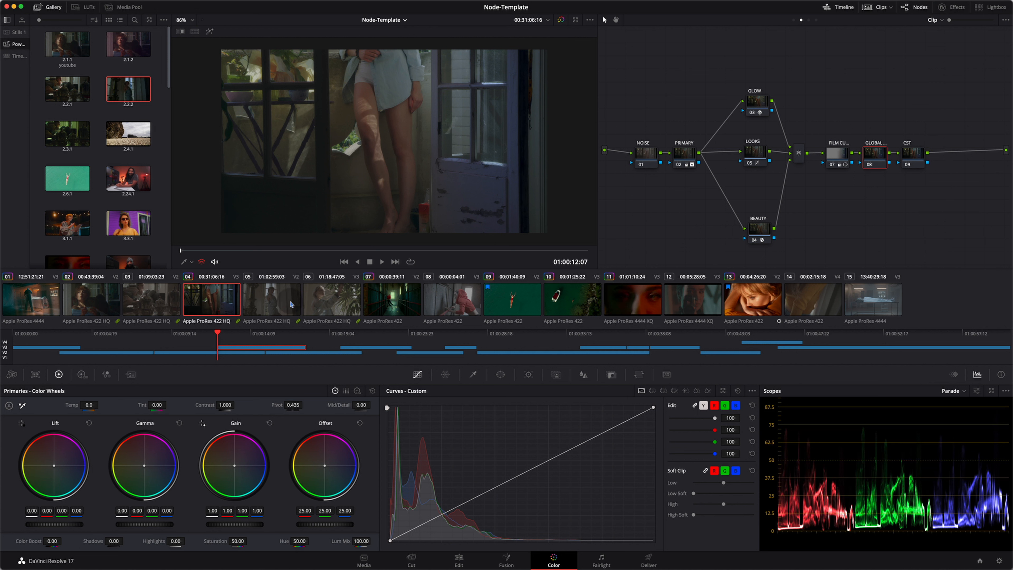
- Apply the grade of PowerGrade still 2.2.2 to clips 03, 05 and 06 together and play the timeline
left_click(281, 304)
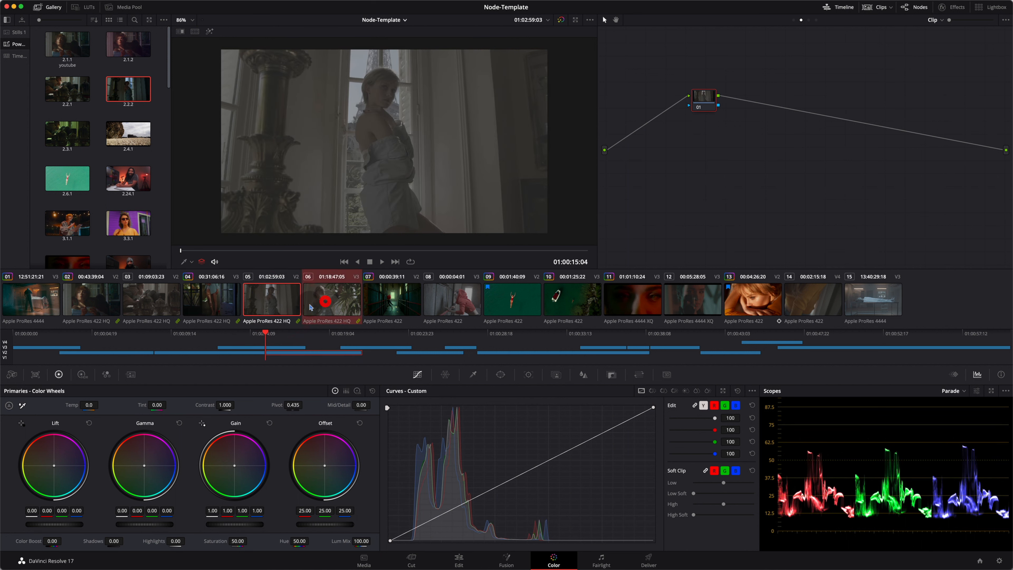
left_click(176, 305, "super")
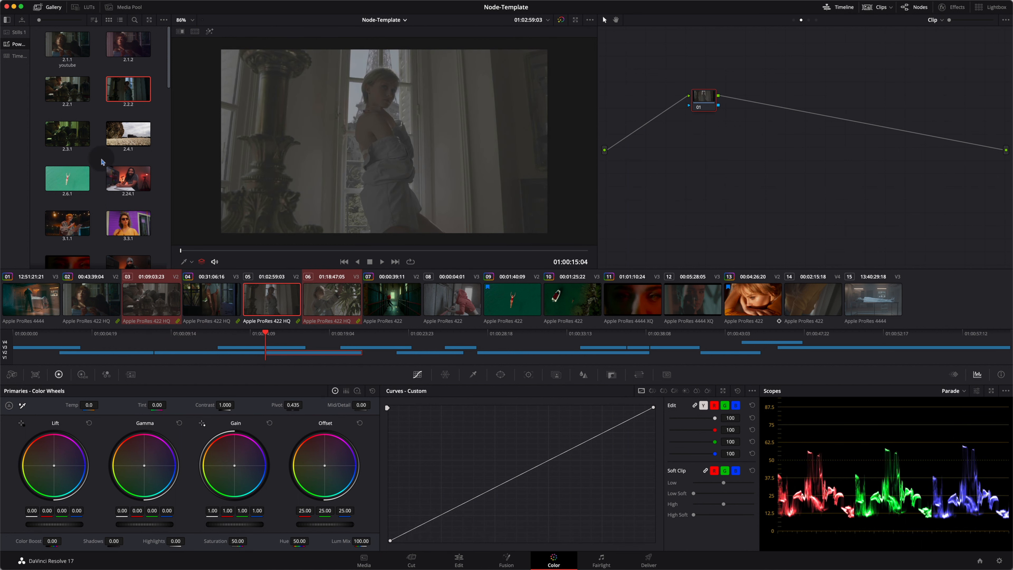
right_click(131, 85)
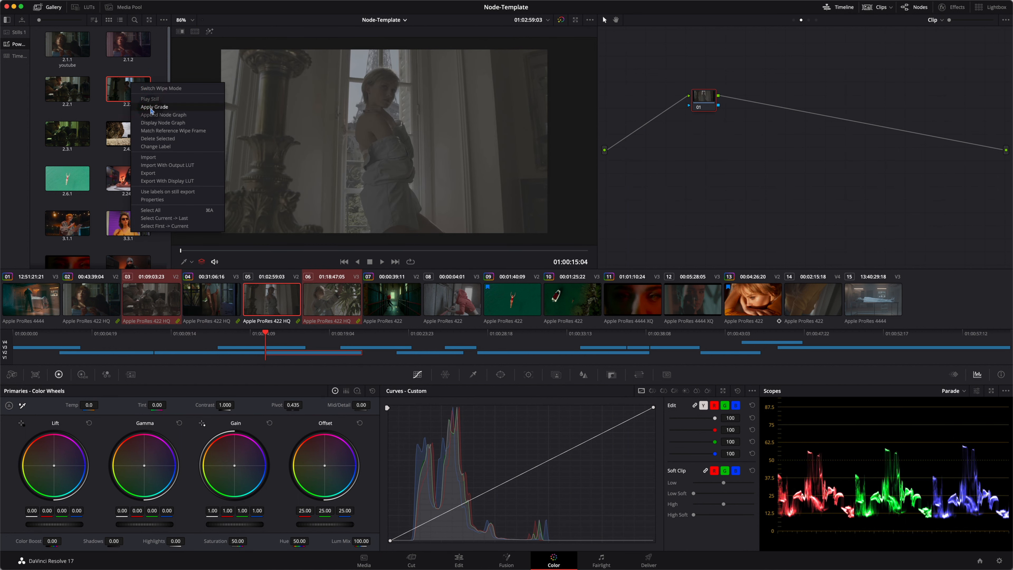
left_click(151, 111)
key("space")
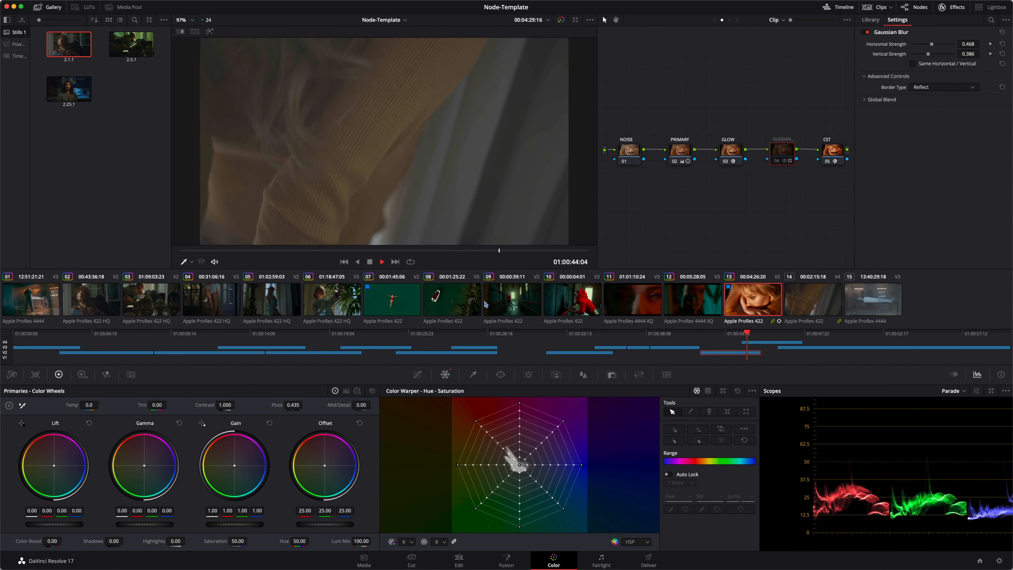
- Compare clip 01 with its grades bypassed and enabled, and clean up its node graph
key("alt+shift+d")
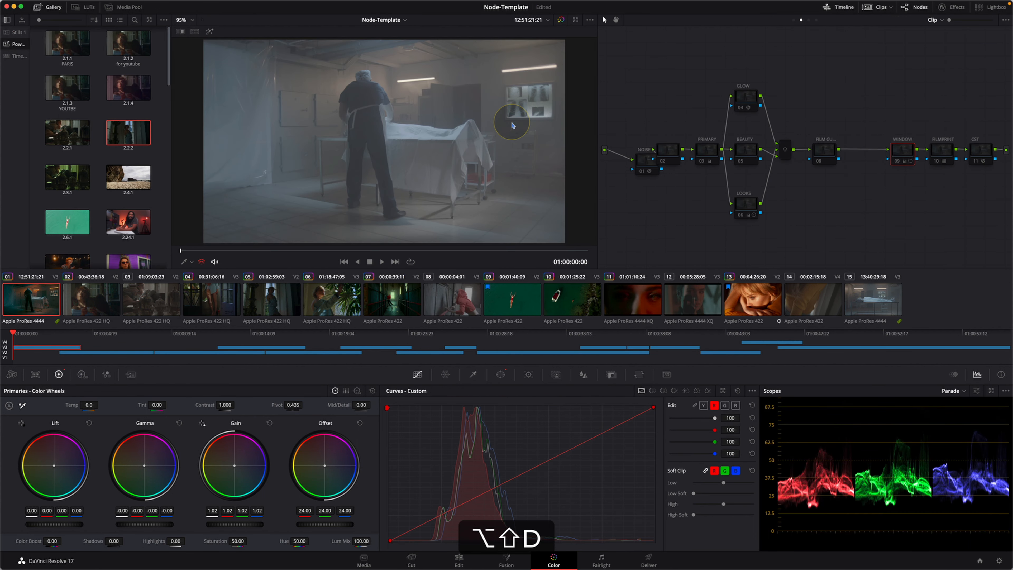
key("alt+shift+d")
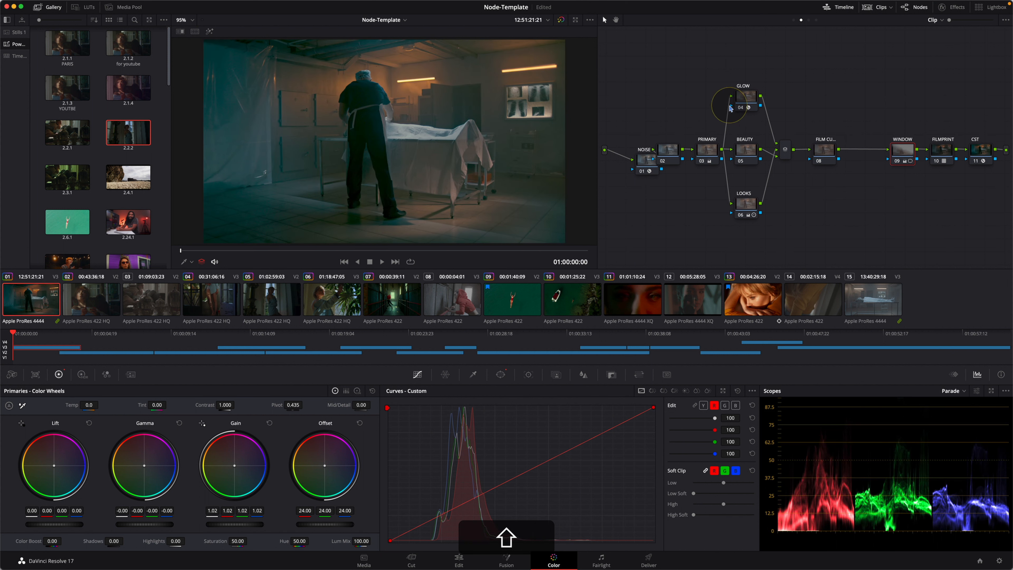
right_click(674, 90)
left_click(708, 179)
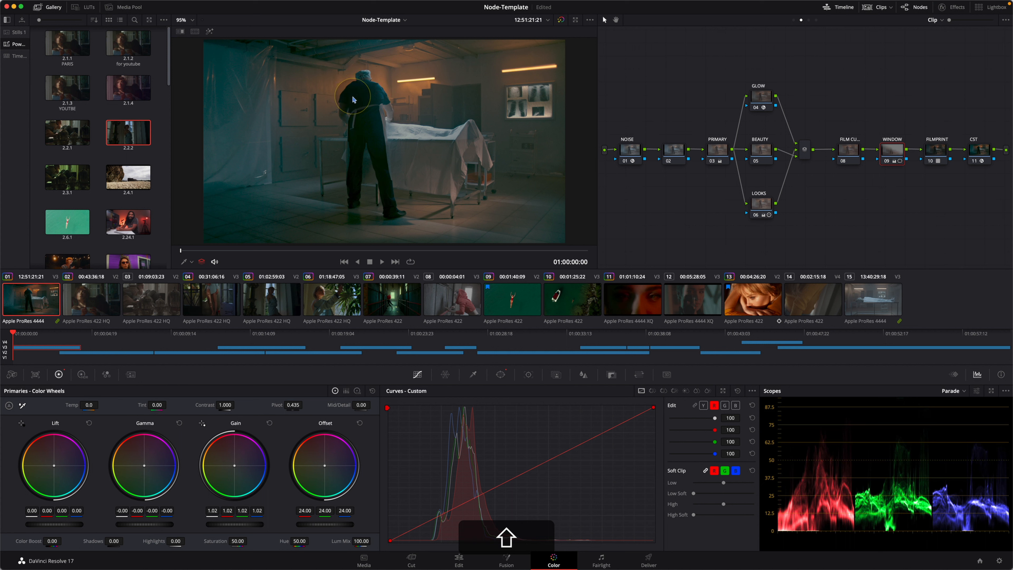
- Display the node graph of PowerGrade still 3.1.1 and enlarge it around the LIGHTRAYS node
scroll(134, 126, "down", 3)
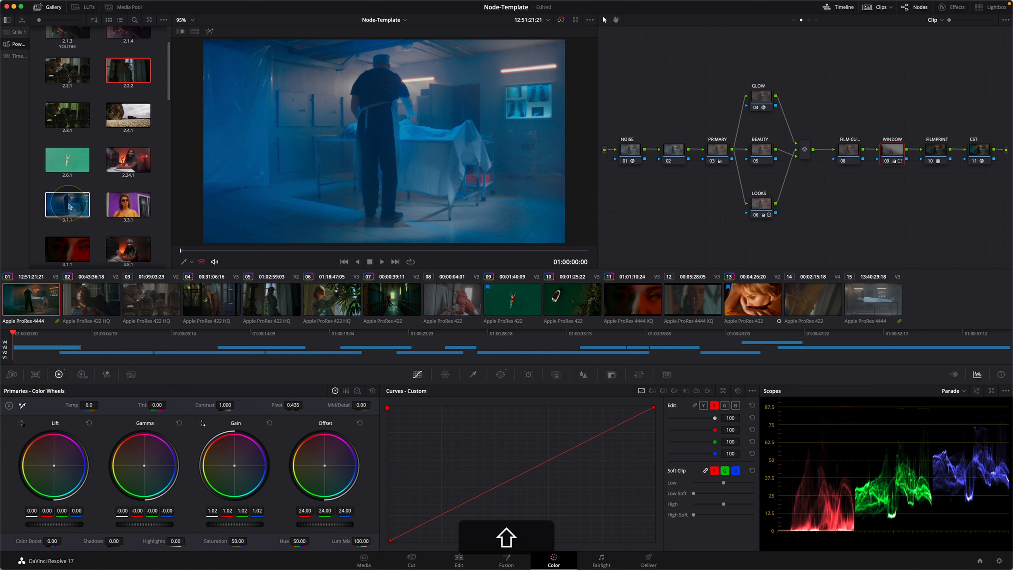
right_click(69, 206)
left_click(113, 244)
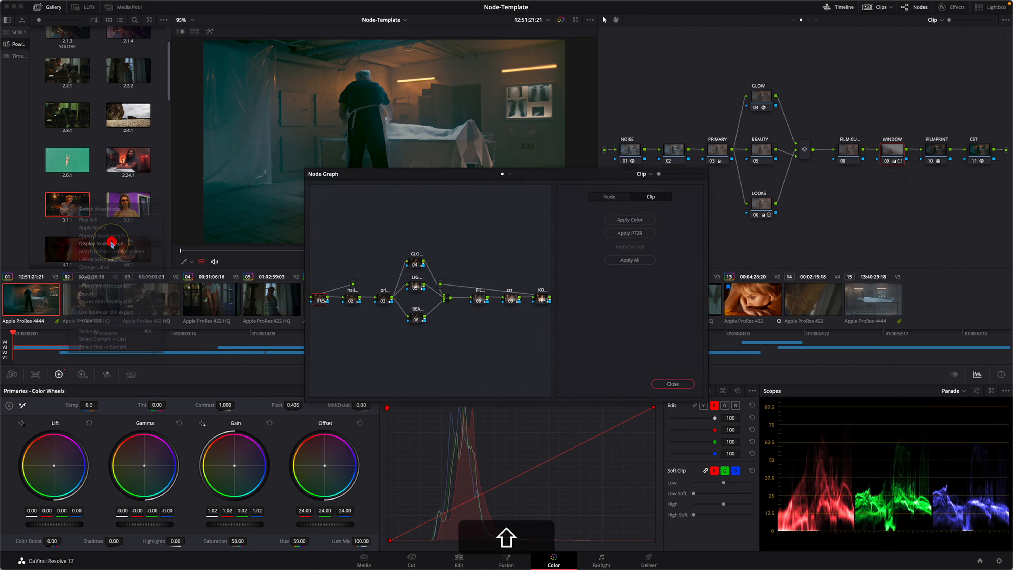
left_click_drag(463, 176, 309, 157)
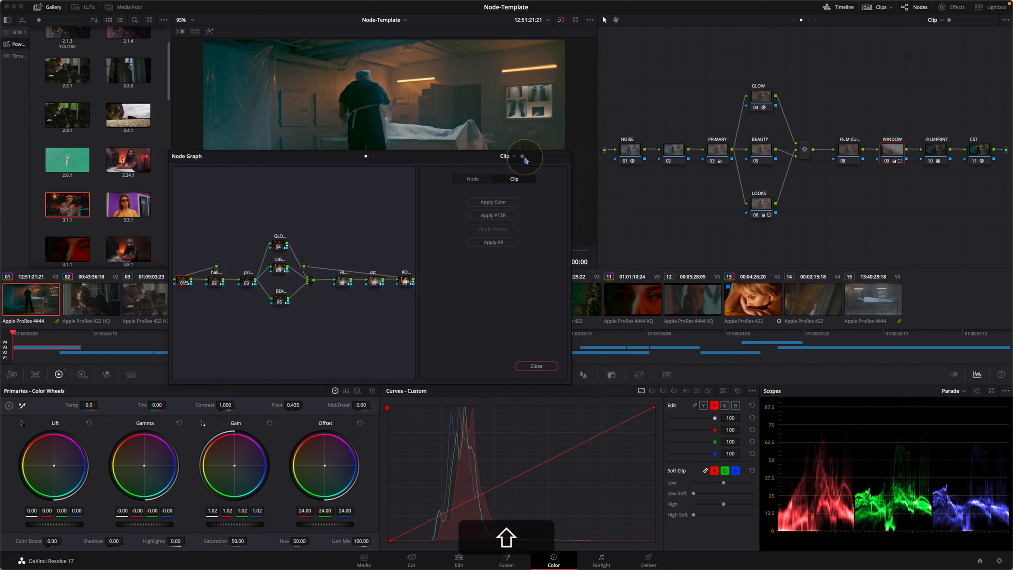
left_click_drag(522, 156, 529, 156)
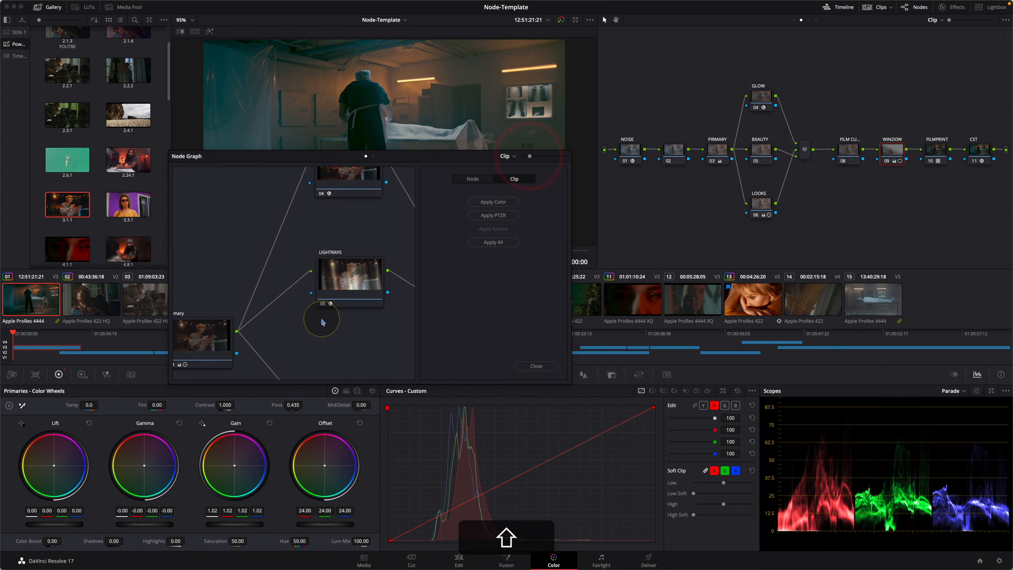
- Add a node between the film curve and WINDOW nodes of clip 01 and label it "LIGHTRAYS"
right_click(850, 154)
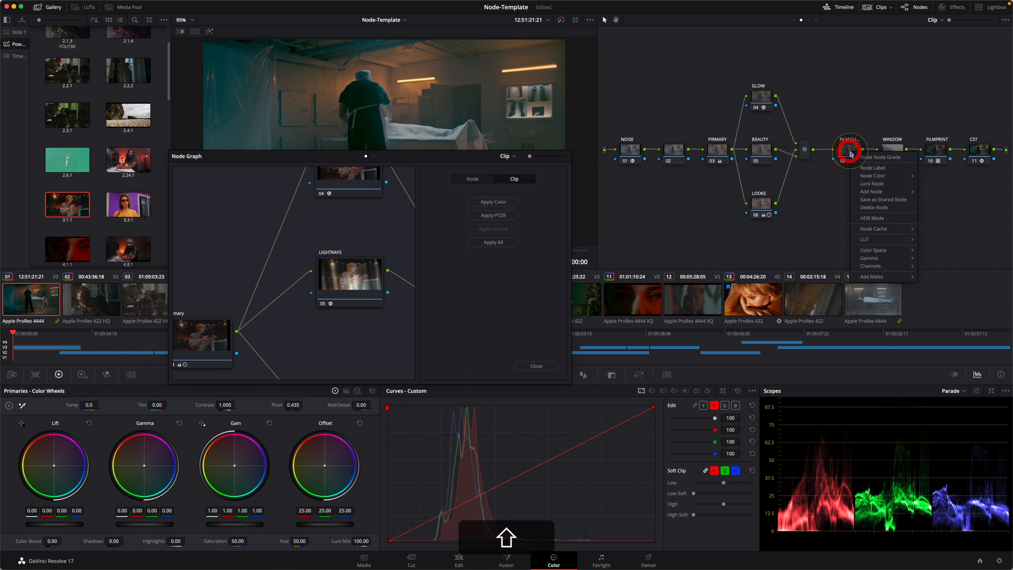
left_click(928, 194)
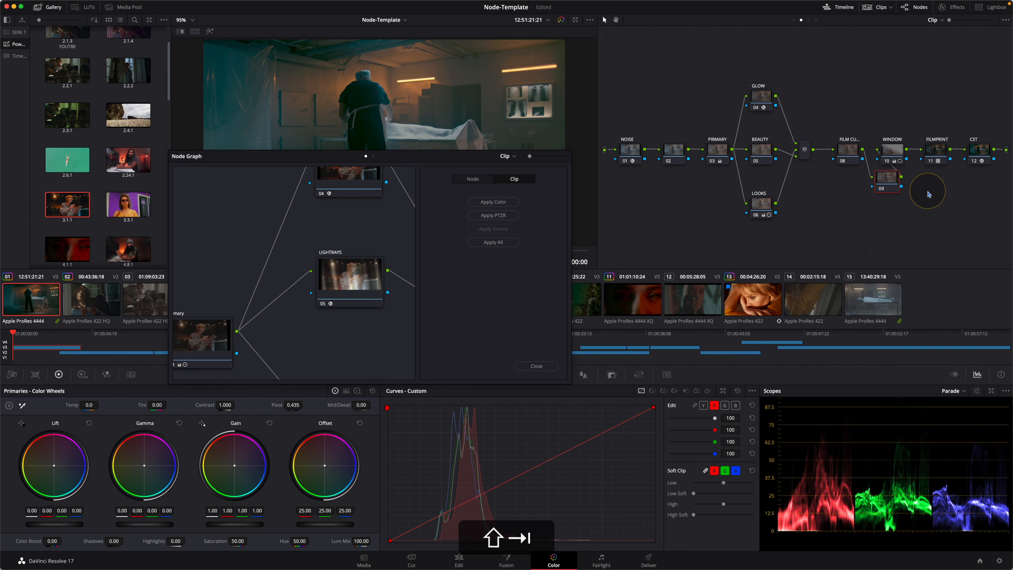
type("LIGHT")
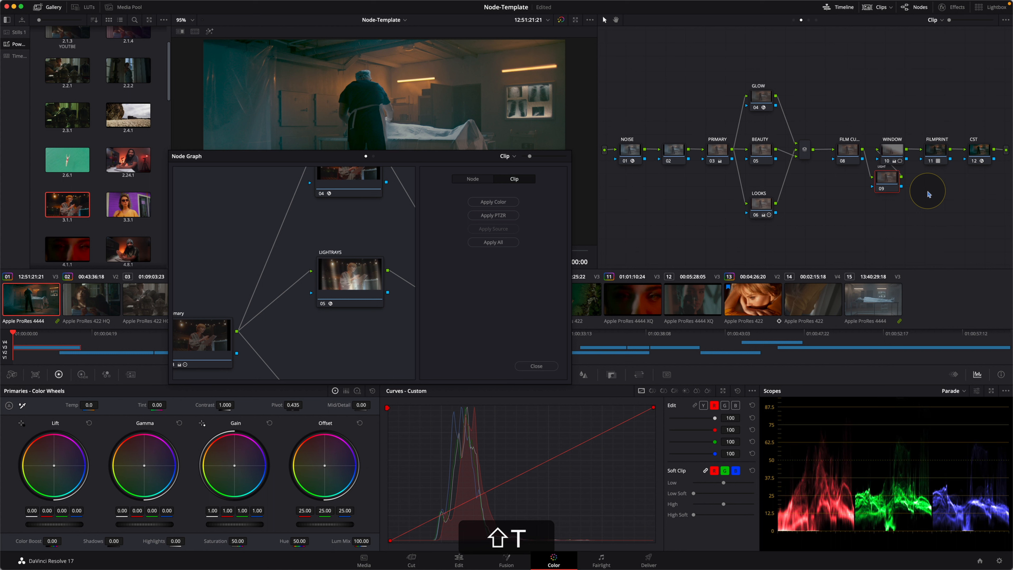
type("RAY")
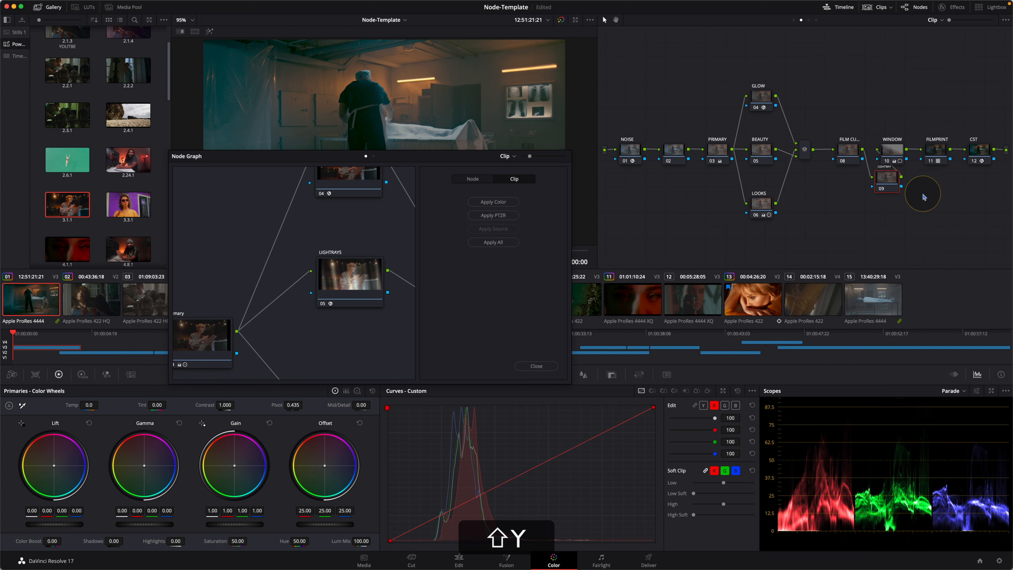
type("S")
left_click(916, 197)
left_click_drag(883, 176, 872, 178)
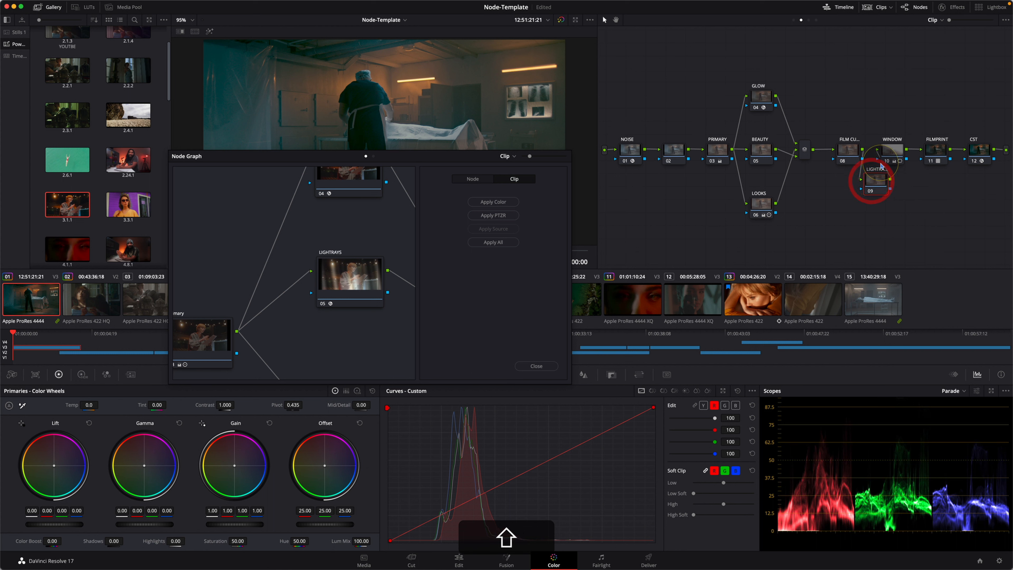
- Copy the LIGHTRAYS node from still 3.1.1's graph onto clip 01's new node and compare the image with it off and on
left_click_drag(402, 160, 375, 260)
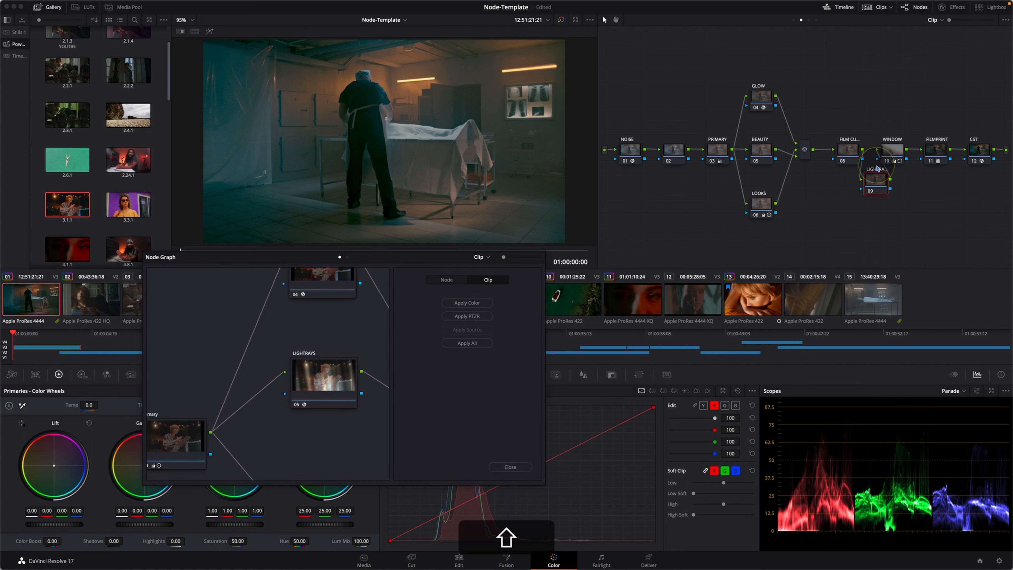
left_click_drag(323, 377, 875, 187)
key("shift+super+d")
key("shift+super+d")
key("shift+super+d")
key("shift+super+d")
key("shift+super+d")
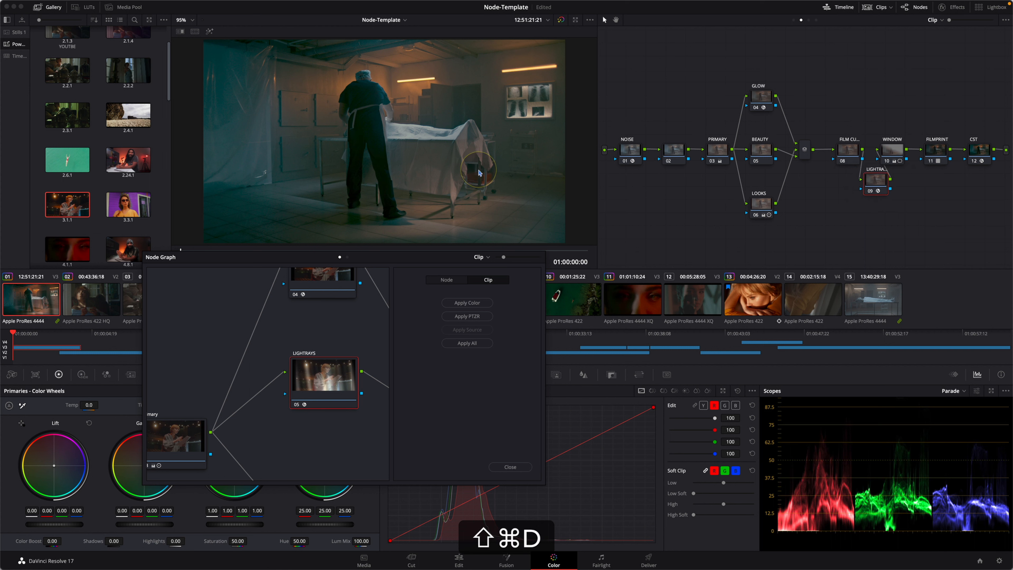
key("shift+super+d")
key("shift+super+d")
key("shift+super+d")
key("shift+super+d")
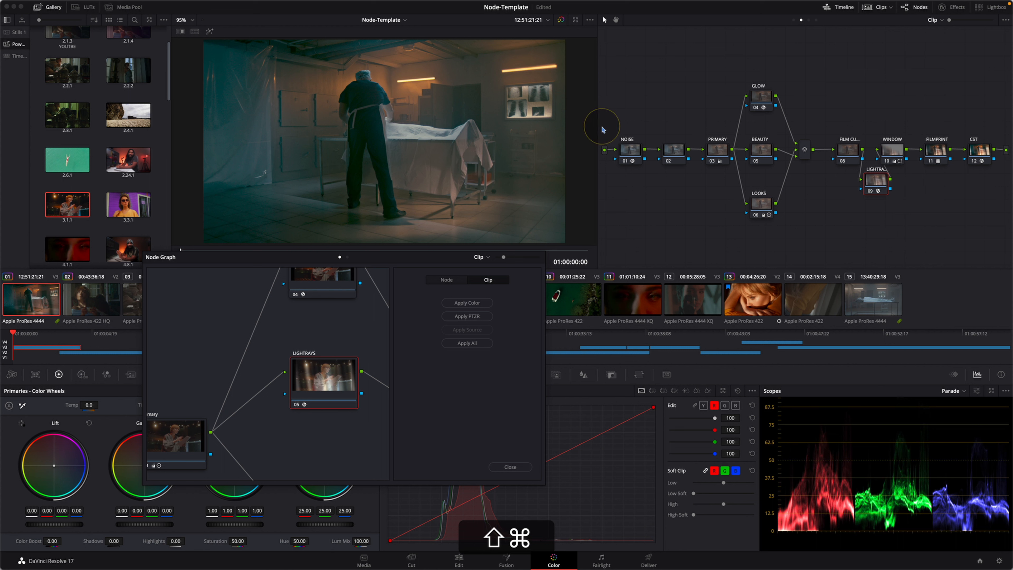
- Check the Light Rays effect settings of the new node and close still 3.1.1's node graph
left_click(956, 12)
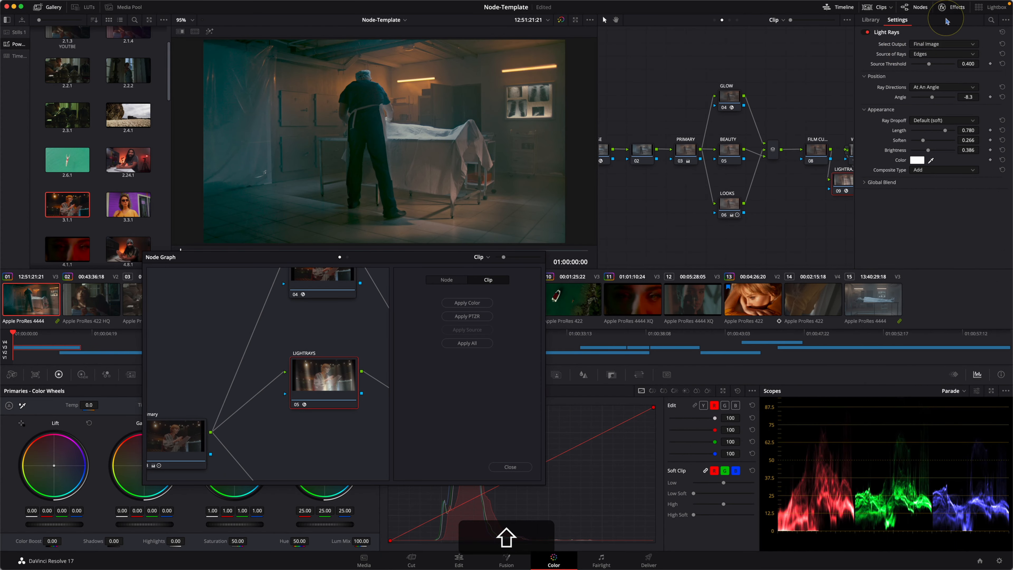
left_click(946, 10)
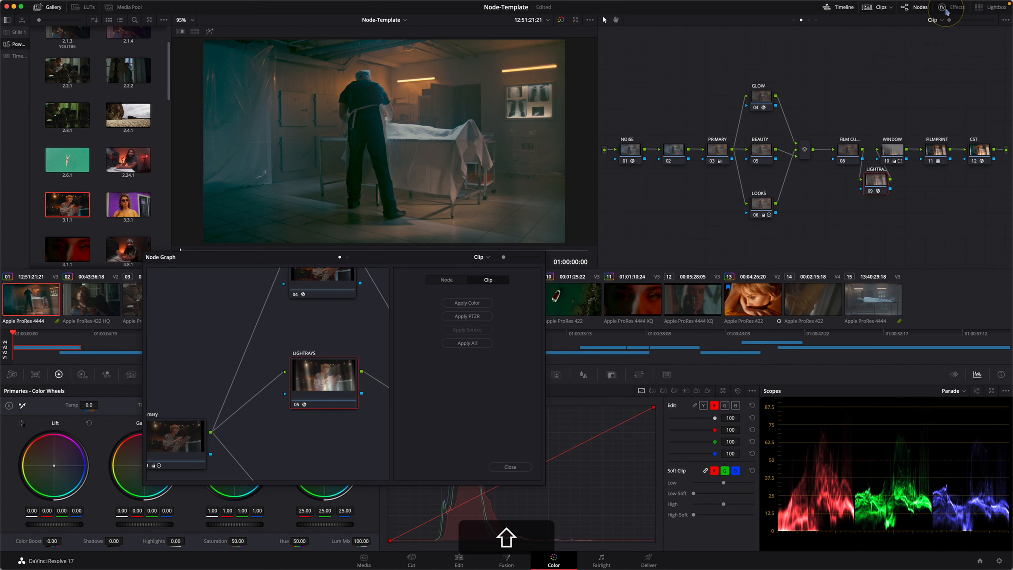
left_click(647, 194)
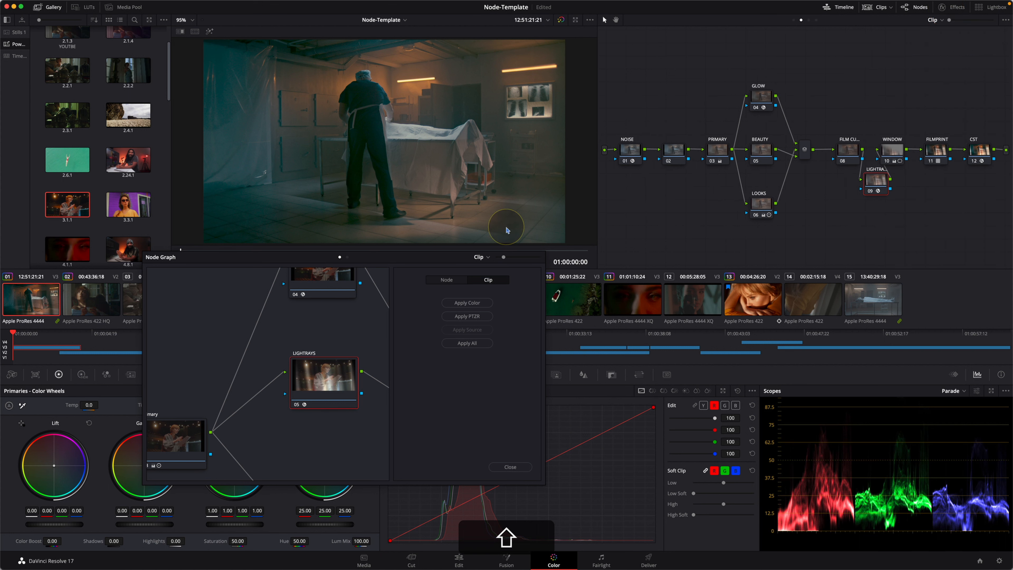
left_click(518, 469)
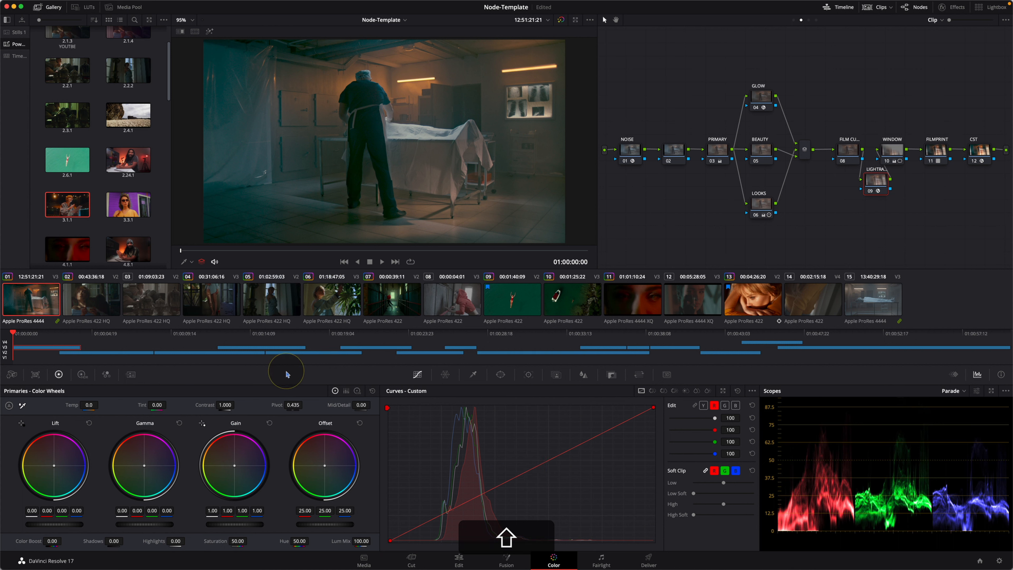
- Examine the Noise Reduction settings of clip 01's NOISE node and play the clip
left_click(643, 153)
left_click(921, 8)
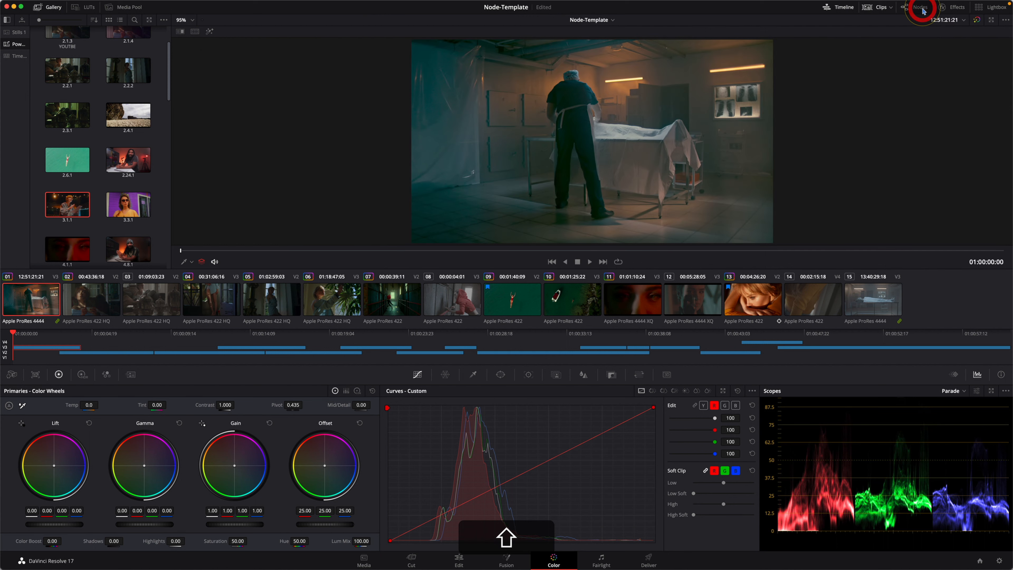
left_click(920, 8)
left_click(948, 9)
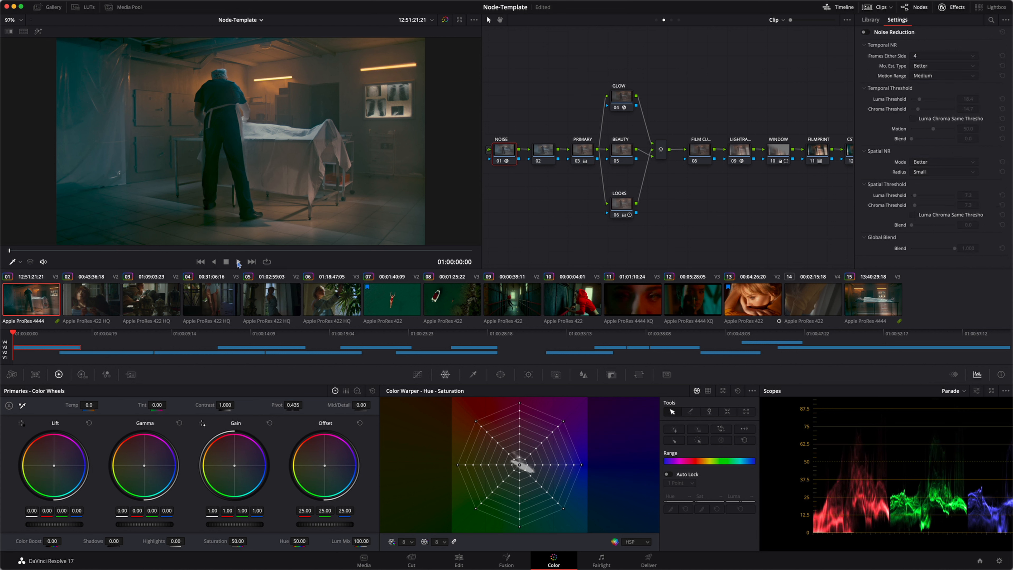
left_click(238, 262)
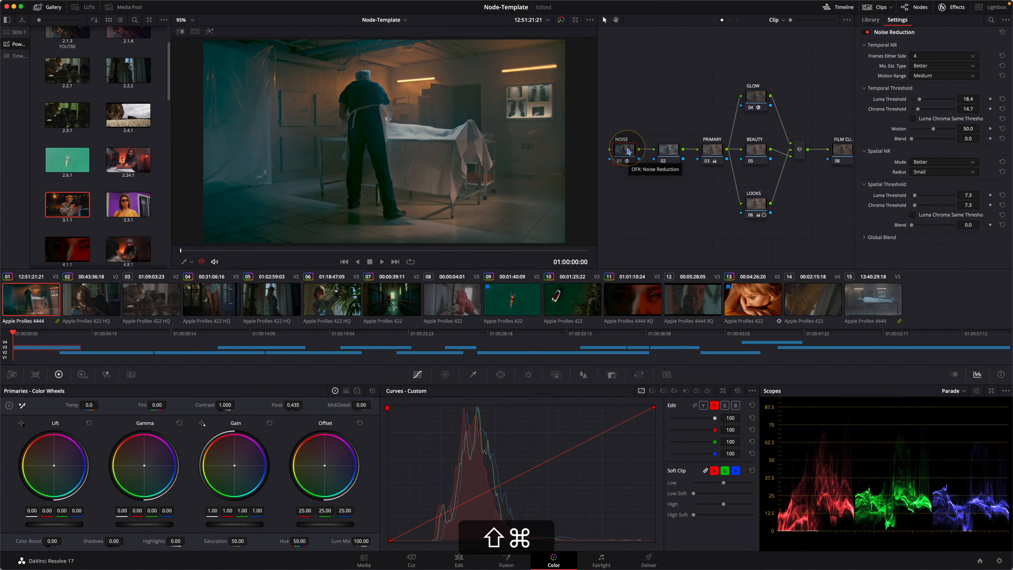
- Copy clip 01's NOISE node settings and paste them onto the NOISE node of clip 11
key("shift+super+c")
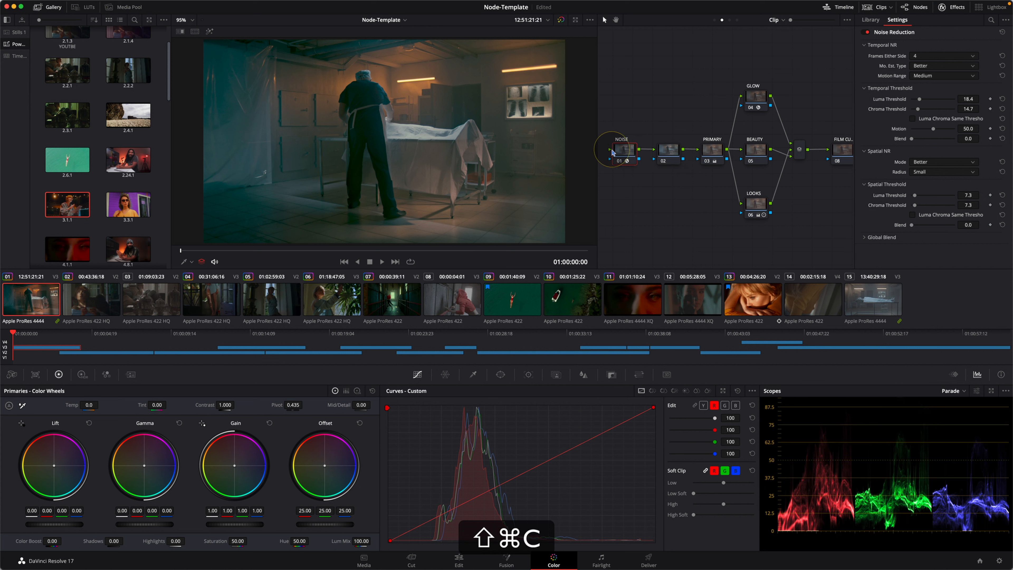
left_click(646, 314)
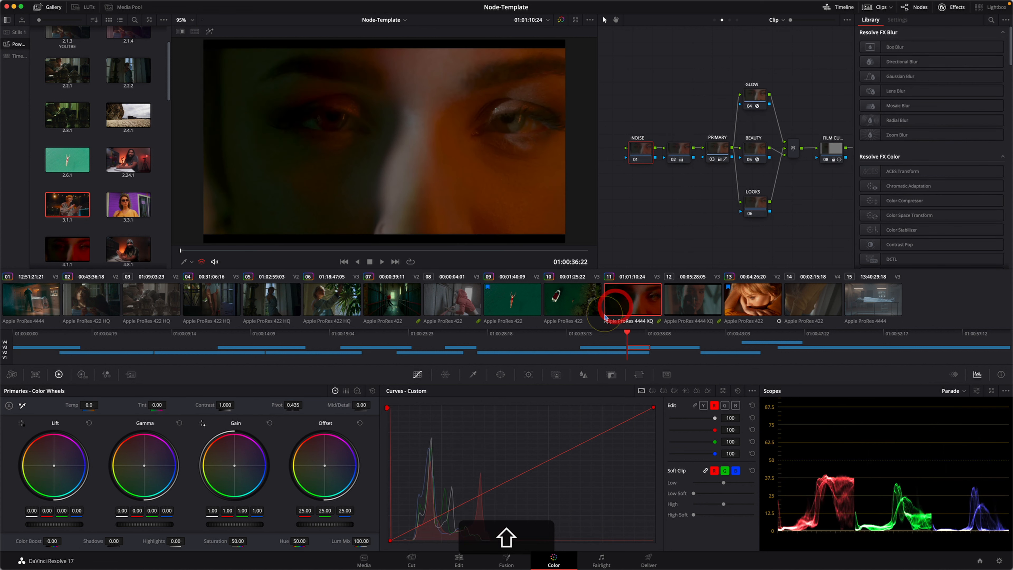
scroll(192, 214, "up", 2)
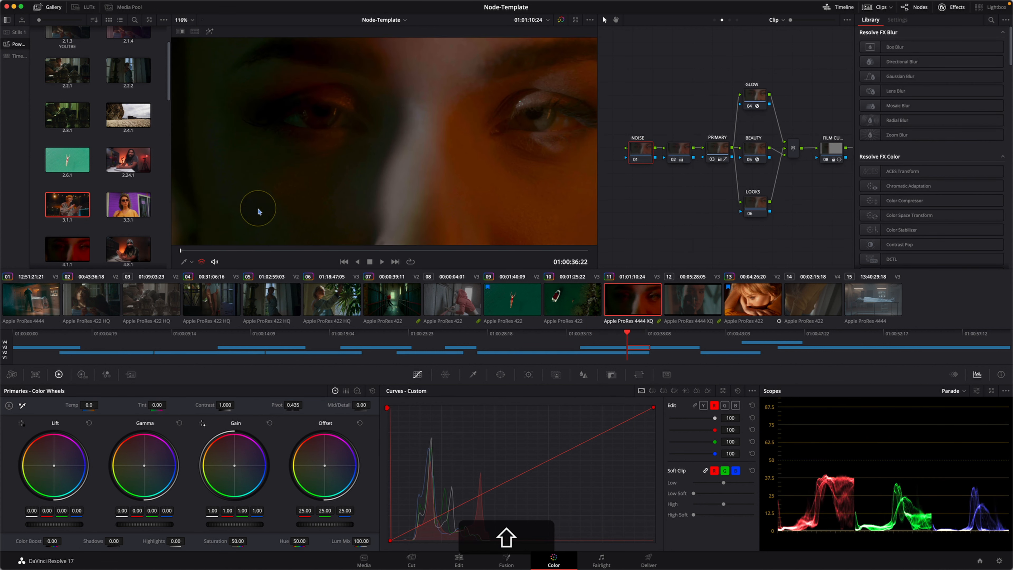
scroll(233, 212, "down", 3)
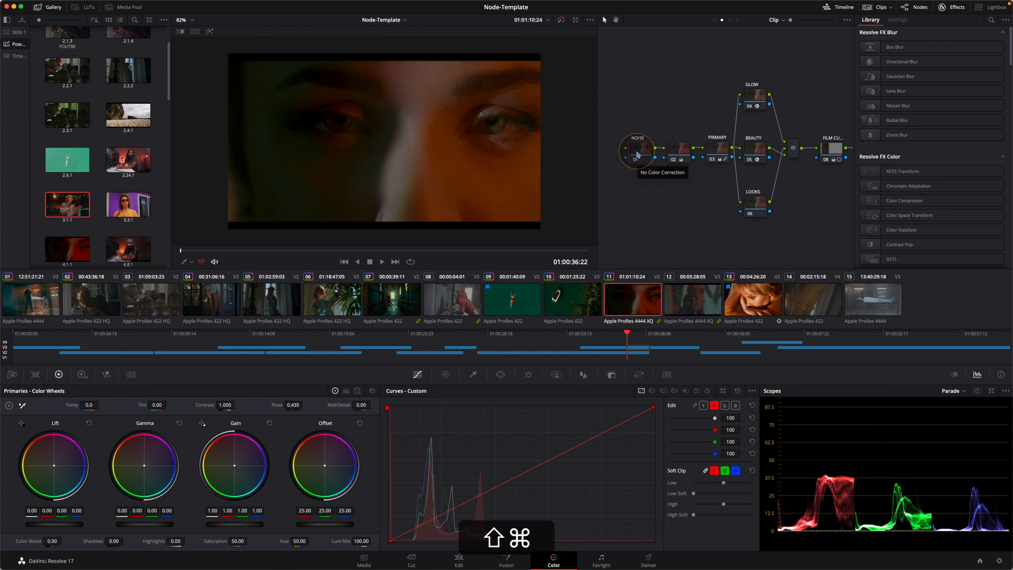
key("super+shift+v")
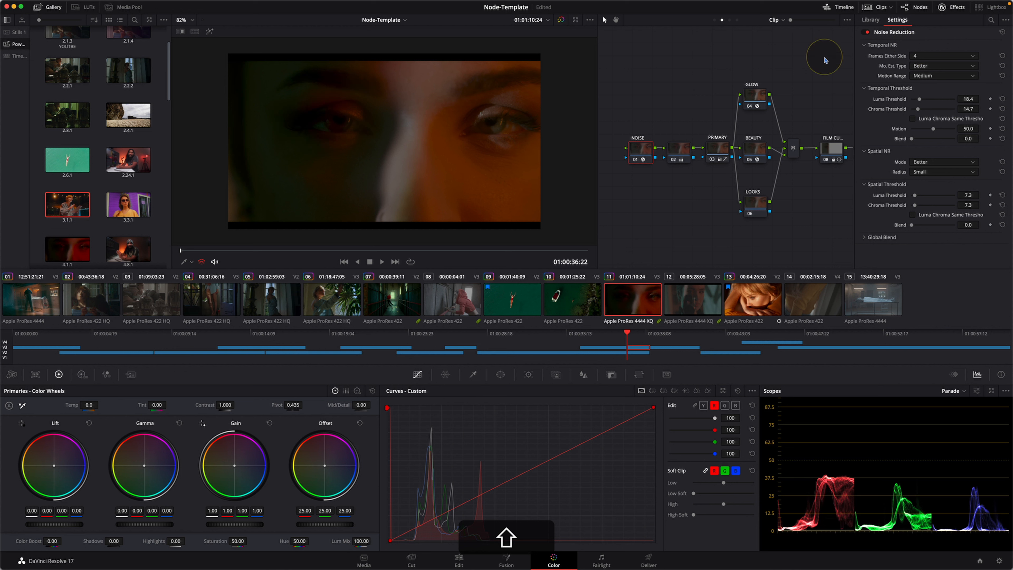
- Compare clip 11 with its NOISE node off and on while viewing the image enlarged
left_click(639, 151)
key("super+d")
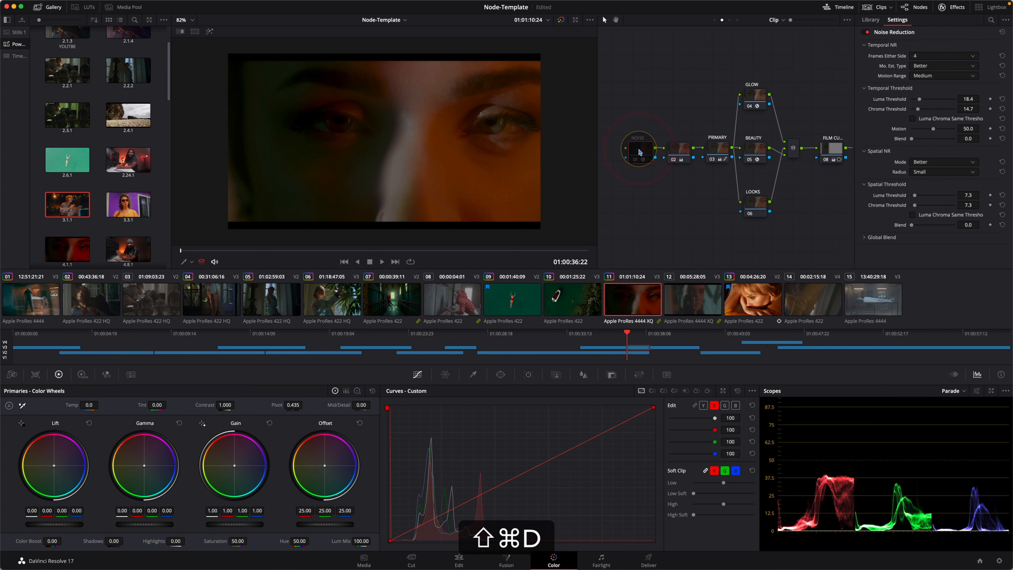
scroll(255, 144, "up", 5)
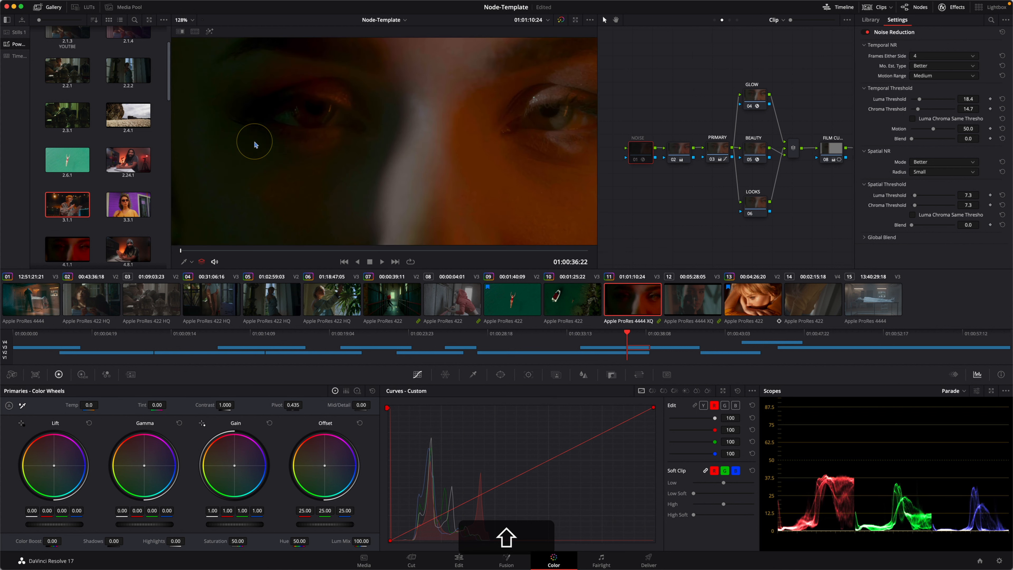
key("shift+super+d")
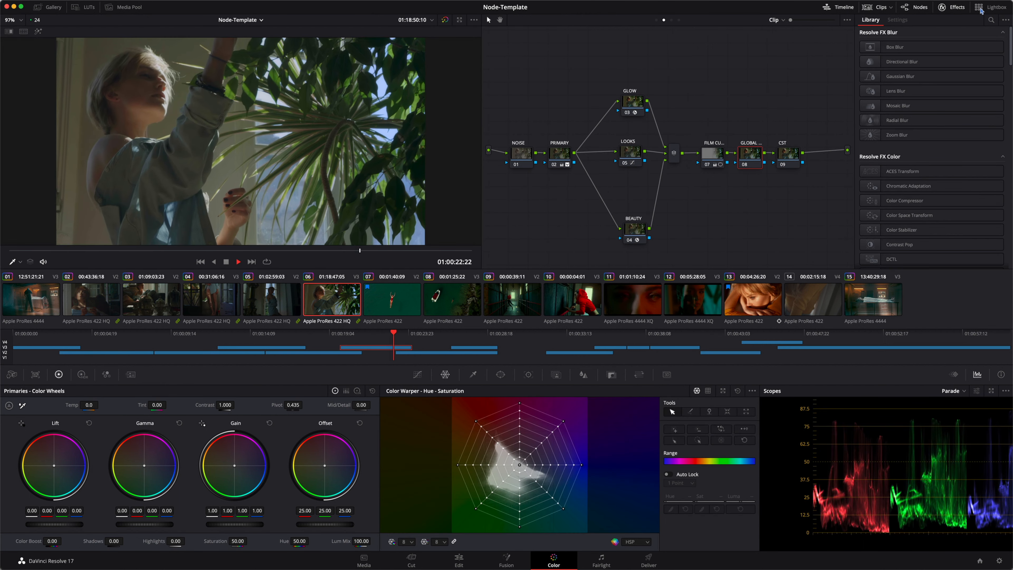
- Review all clips in the Lightbox with clip 06 selected and slightly smaller thumbnails
left_click(979, 9)
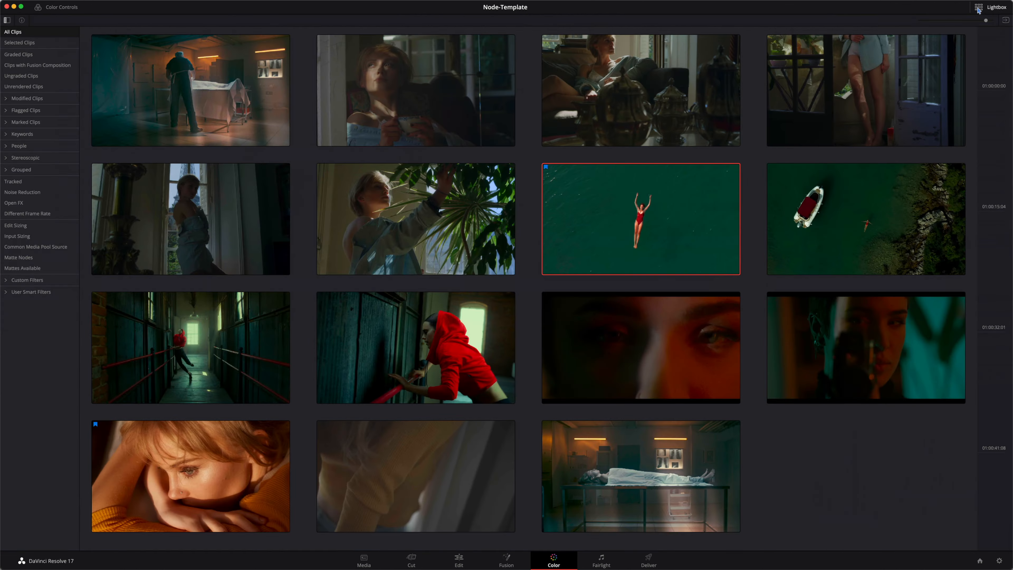
left_click(274, 122)
left_click(371, 122)
left_click(413, 207)
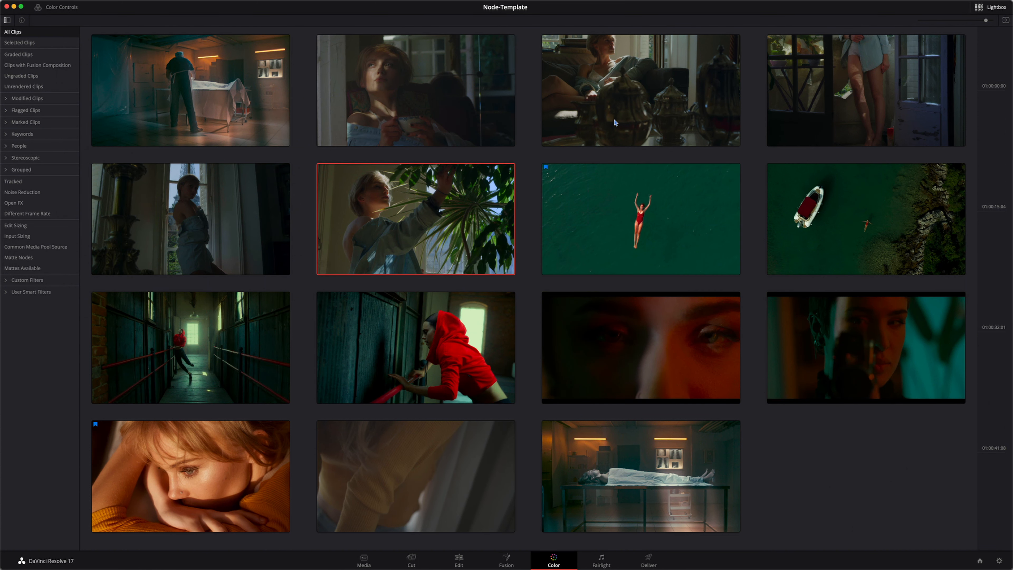
left_click_drag(985, 20, 983, 21)
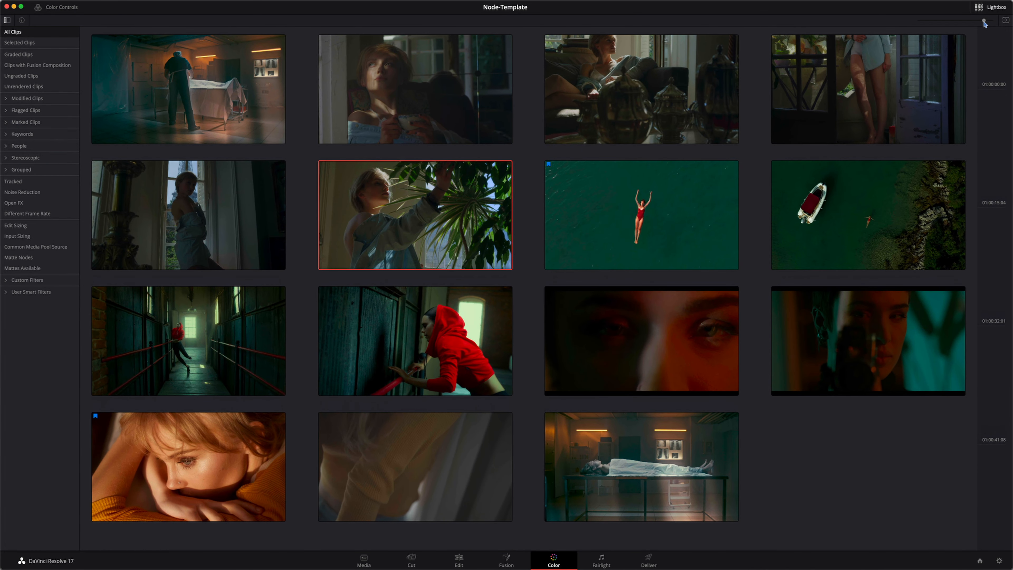